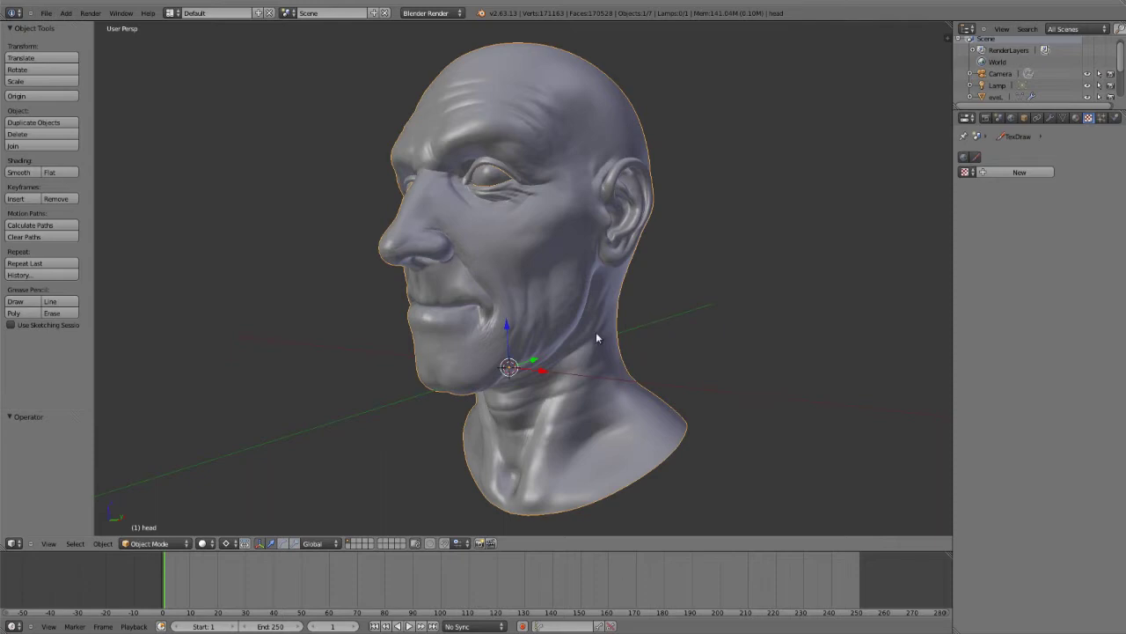
# - Show the head's modifier settings and inspect its base mesh in Edit Mode before returning to Object Mode
pyautogui.scroll(-2, 568, 339)
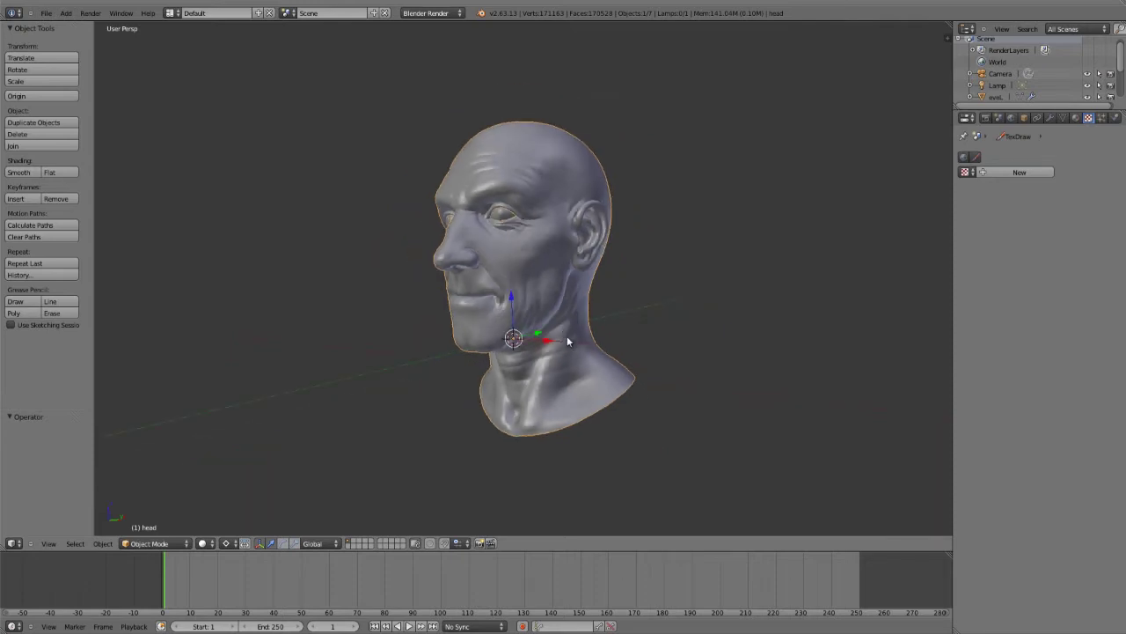
pyautogui.scroll(1, 531, 268)
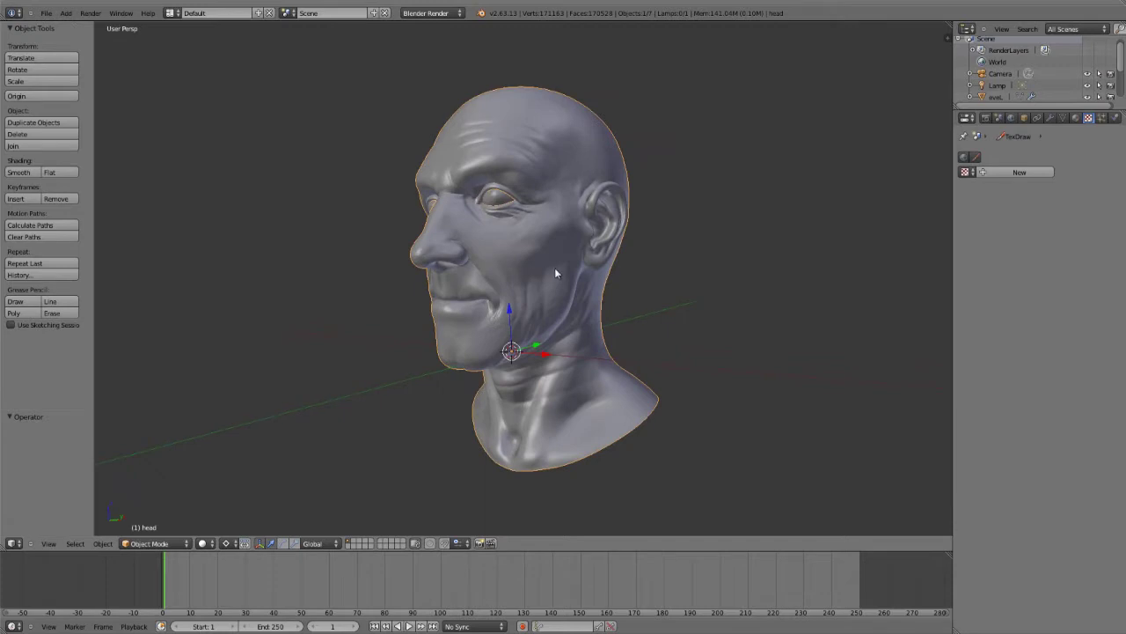
pyautogui.moveTo(554, 267); pyautogui.dragTo(625, 261, button='middle')
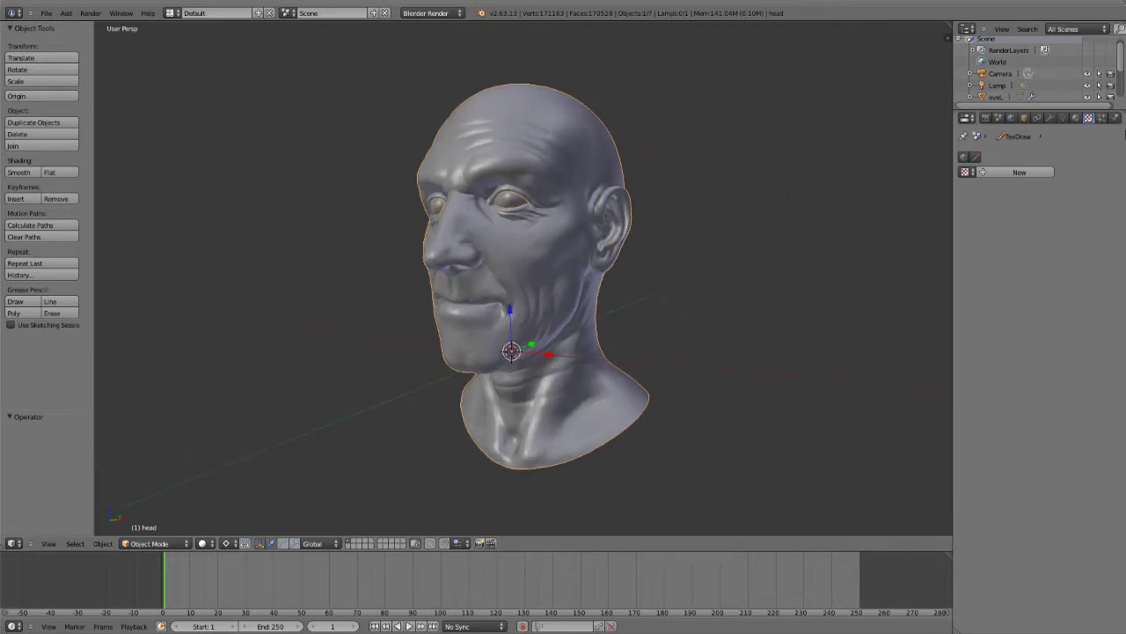
pyautogui.click(1049, 117)
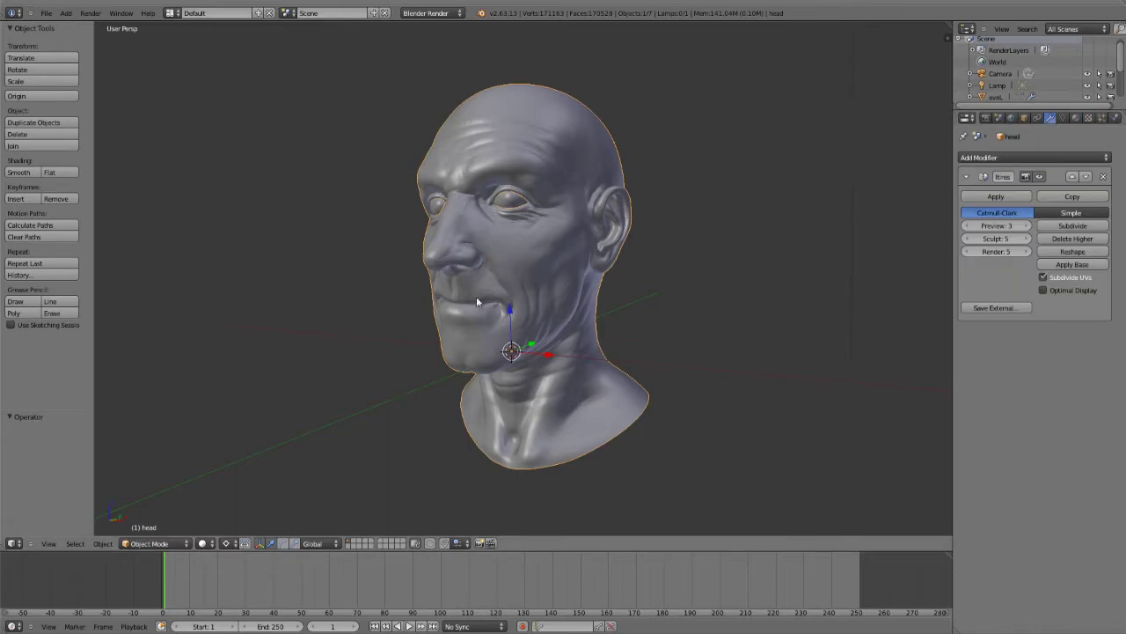
pyautogui.press('Tab')
pyautogui.moveTo(649, 251); pyautogui.dragTo(700, 237, button='middle')
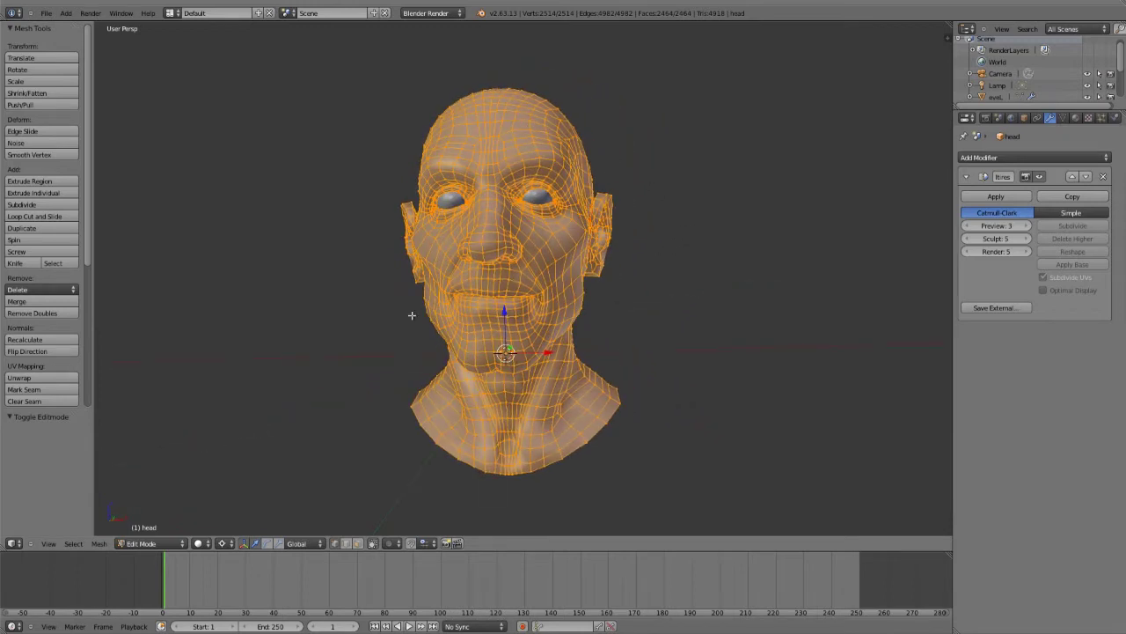
pyautogui.press('Tab')
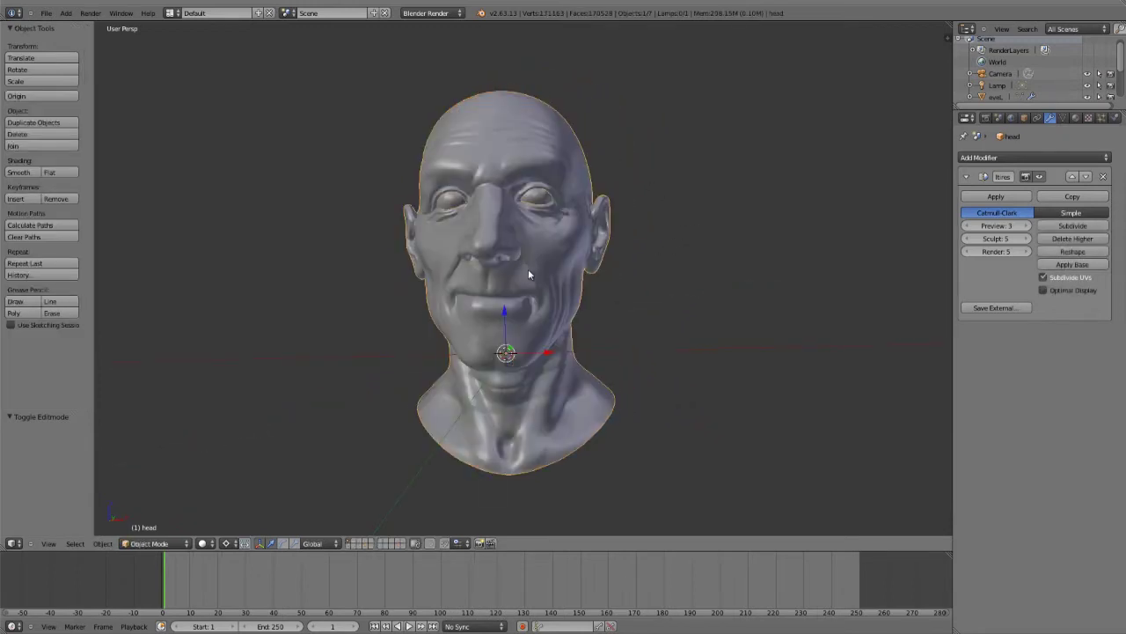
# - Widen the properties area so the head's Multires modifier settings are fully readable
pyautogui.moveTo(505, 283); pyautogui.dragTo(400, 240, button='middle')
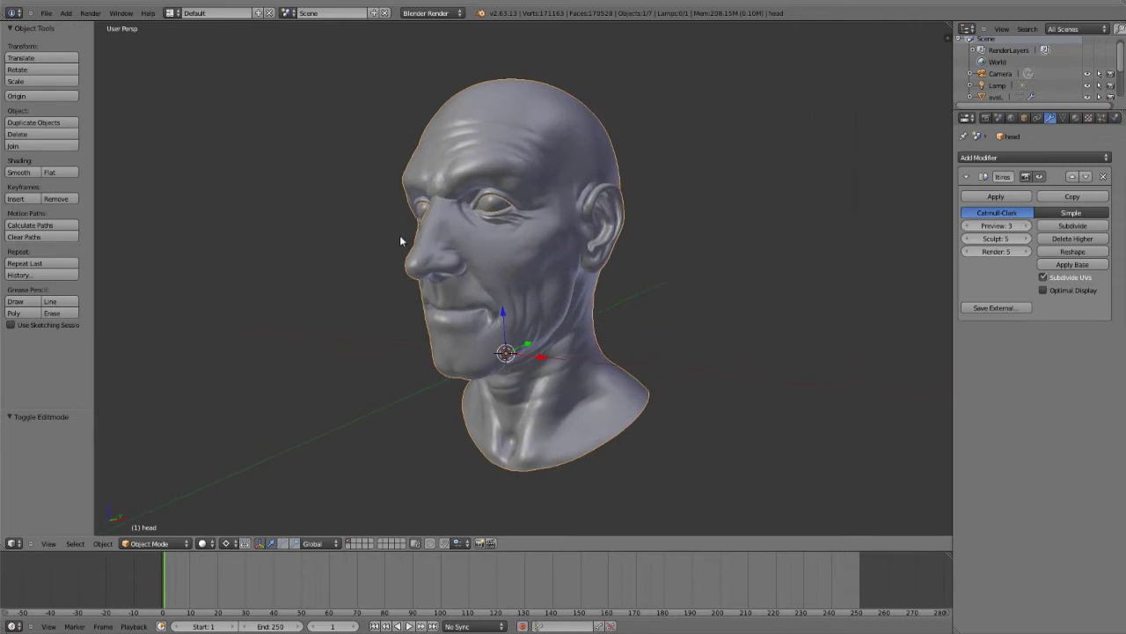
pyautogui.scroll(1, 469, 273)
pyautogui.keyDown('shift'); pyautogui.moveTo(521, 252); pyautogui.dragTo(541, 278, button='middle'); pyautogui.keyUp('shift')
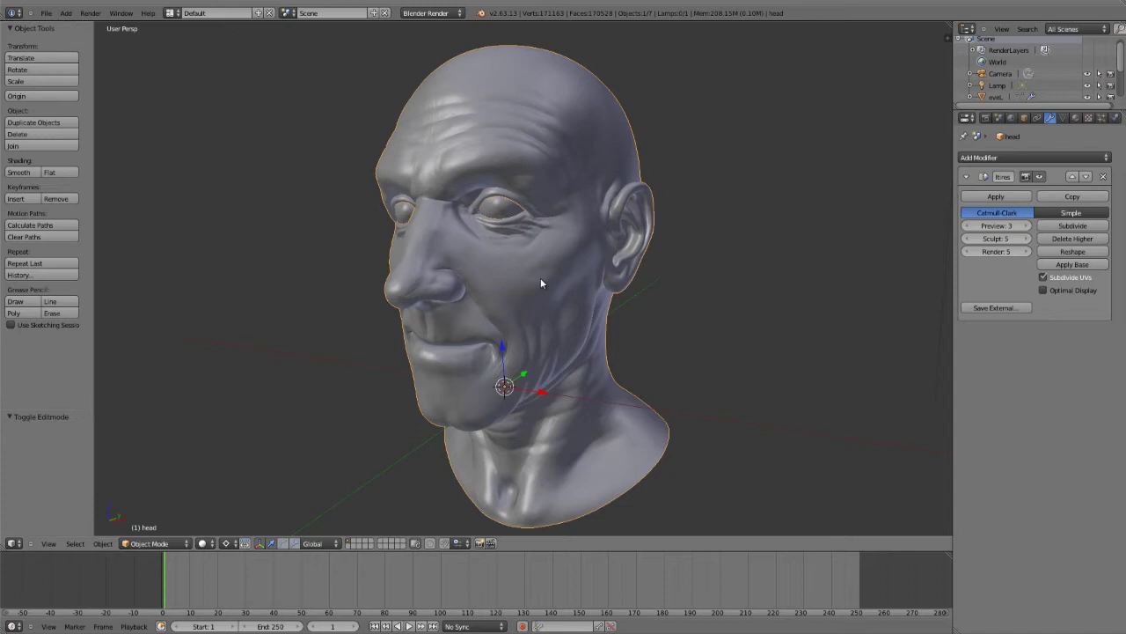
pyautogui.scroll(-1, 572, 217)
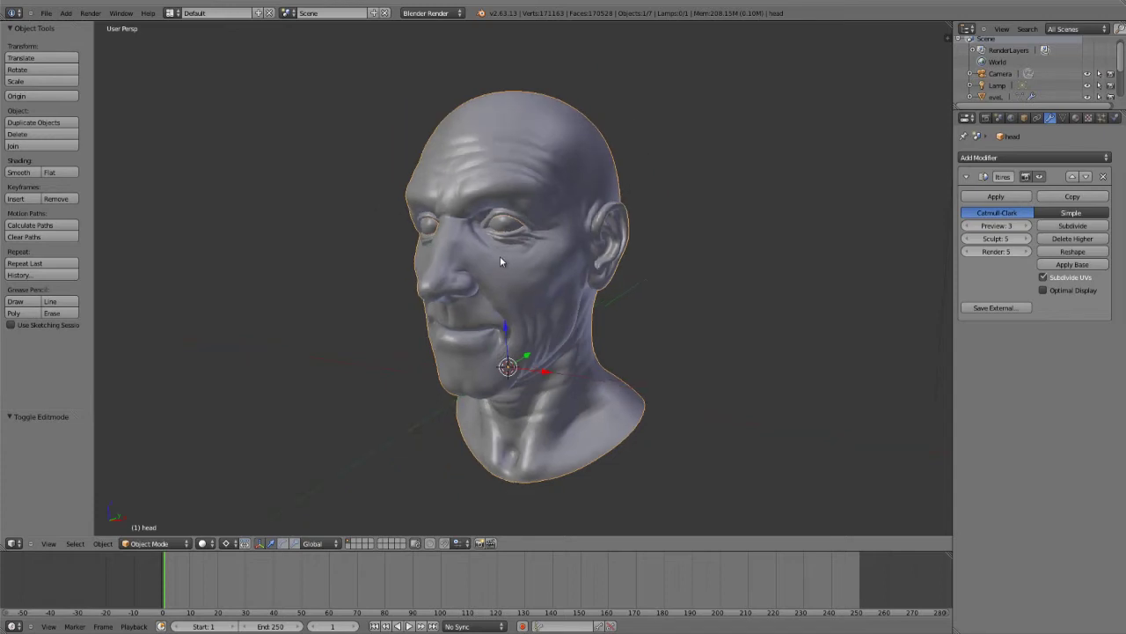
pyautogui.moveTo(500, 255); pyautogui.dragTo(519, 251, button='middle')
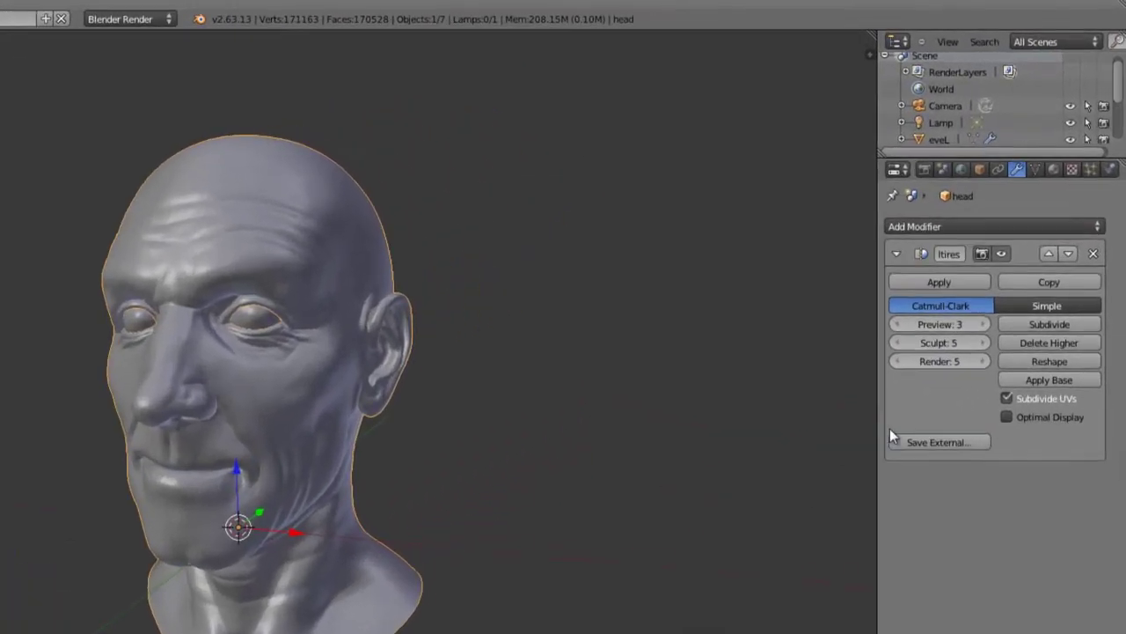
pyautogui.moveTo(870, 428); pyautogui.dragTo(667, 432)
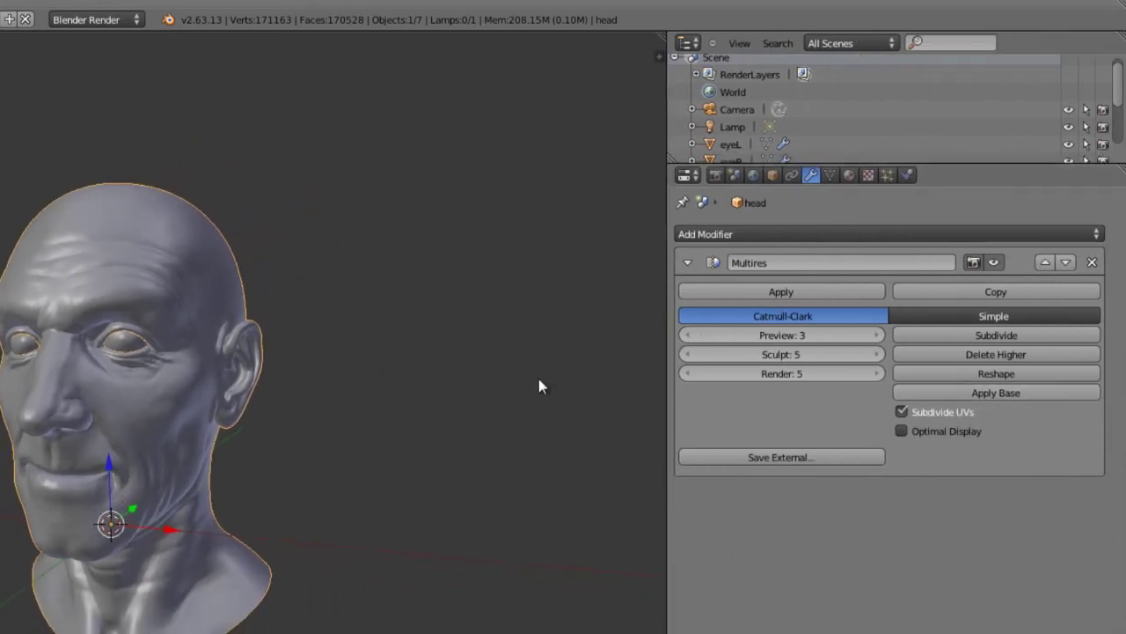
# - Lower the head's Multires preview level to 0 and examine the unsubdivided shape from the side
pyautogui.scroll(3, 432, 449)
pyautogui.keyDown('shift'); pyautogui.moveTo(432, 449); pyautogui.dragTo(499, 430, button='middle'); pyautogui.keyUp('shift')
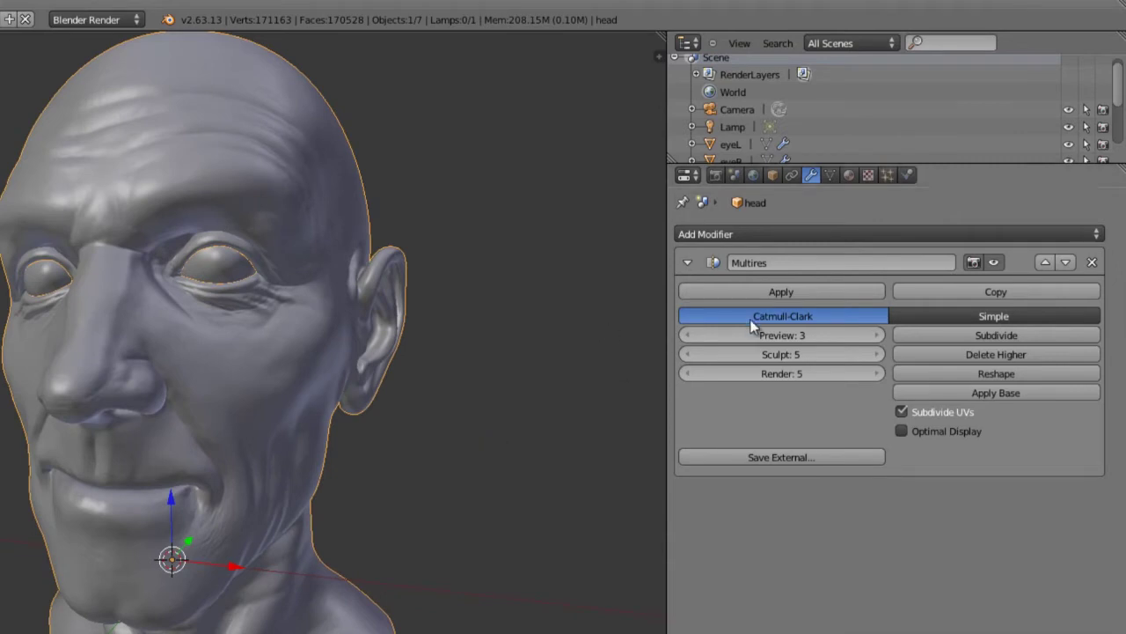
pyautogui.click(706, 334)
pyautogui.click(705, 334)
pyautogui.click(706, 336)
pyautogui.moveTo(528, 414); pyautogui.dragTo(392, 452, button='middle')
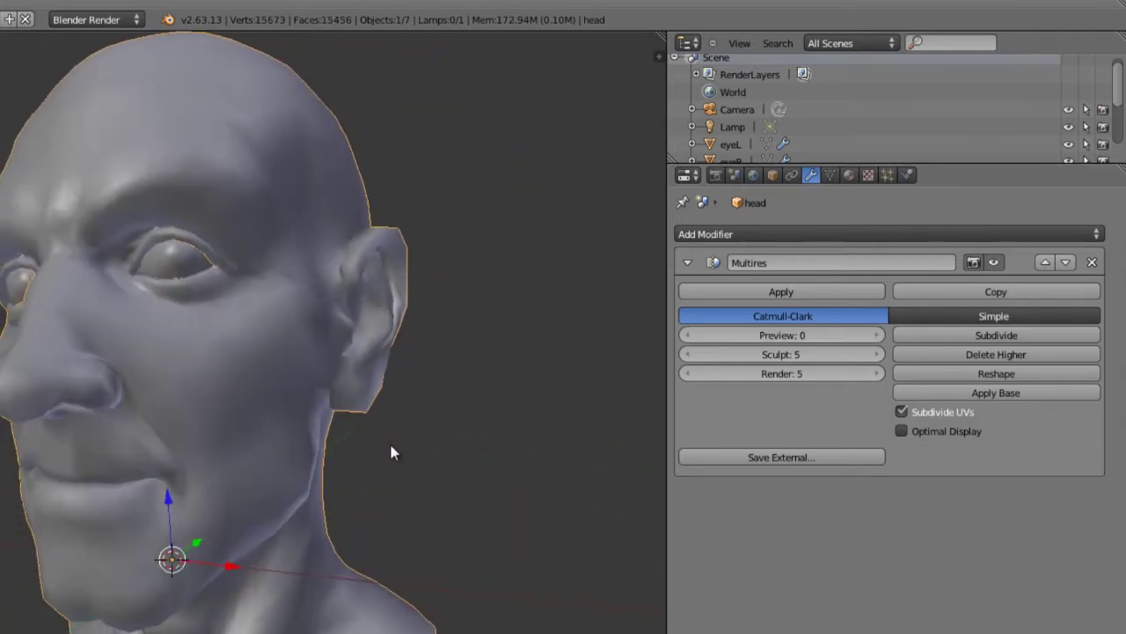
# - Raise the Multires preview level to 5, examine the fine skin detail, and set the level back to 3
pyautogui.click(874, 339)
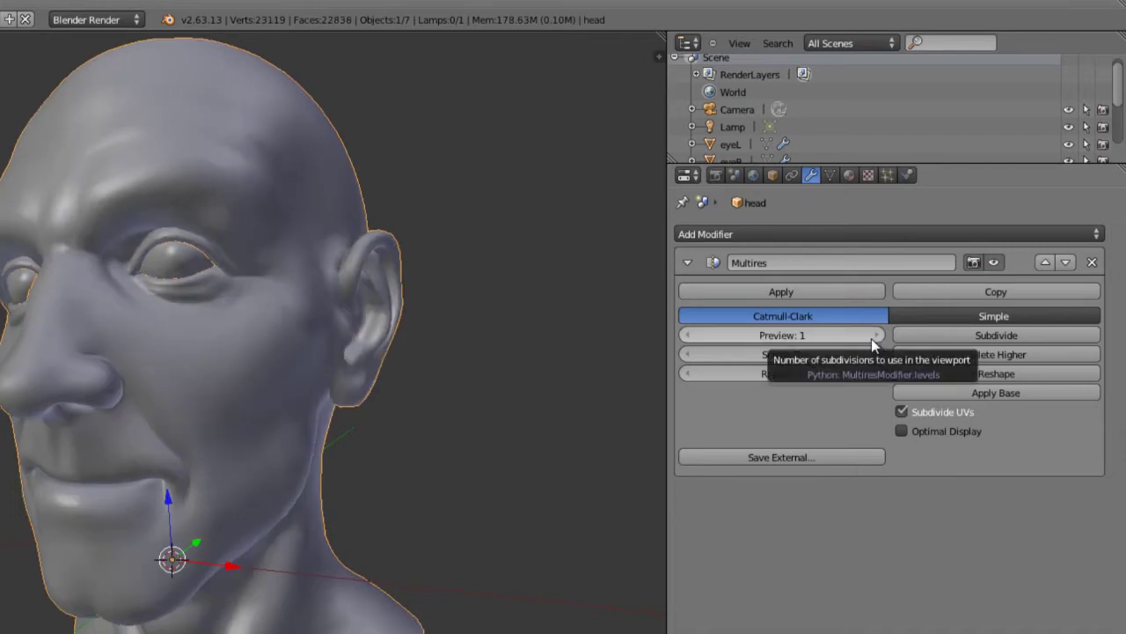
pyautogui.click(871, 339)
pyautogui.click(871, 337)
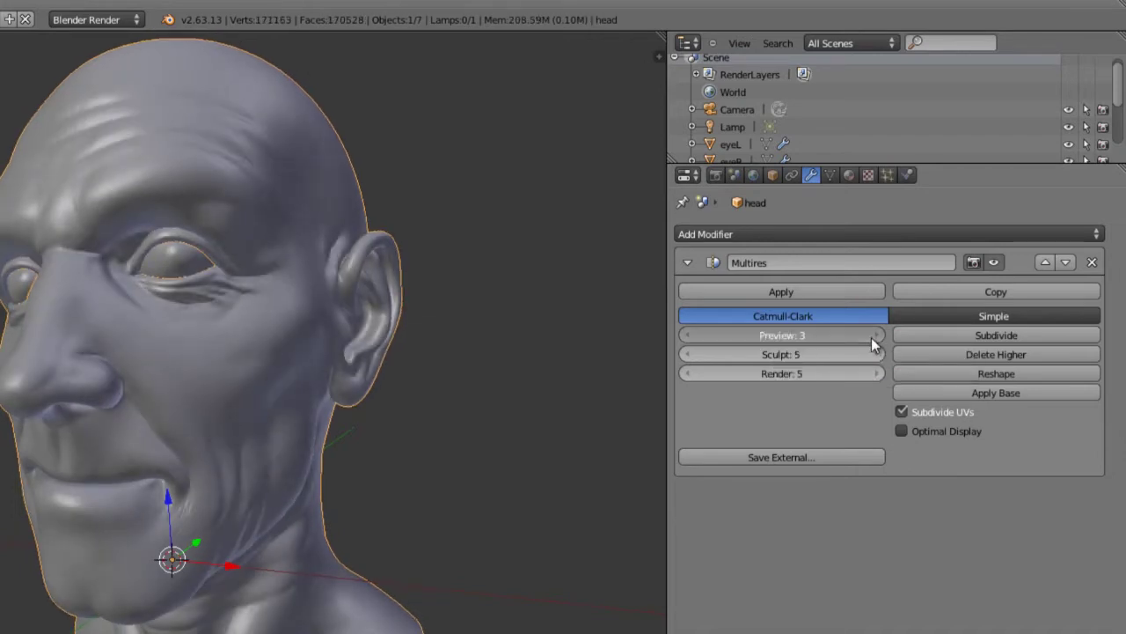
pyautogui.click(871, 337)
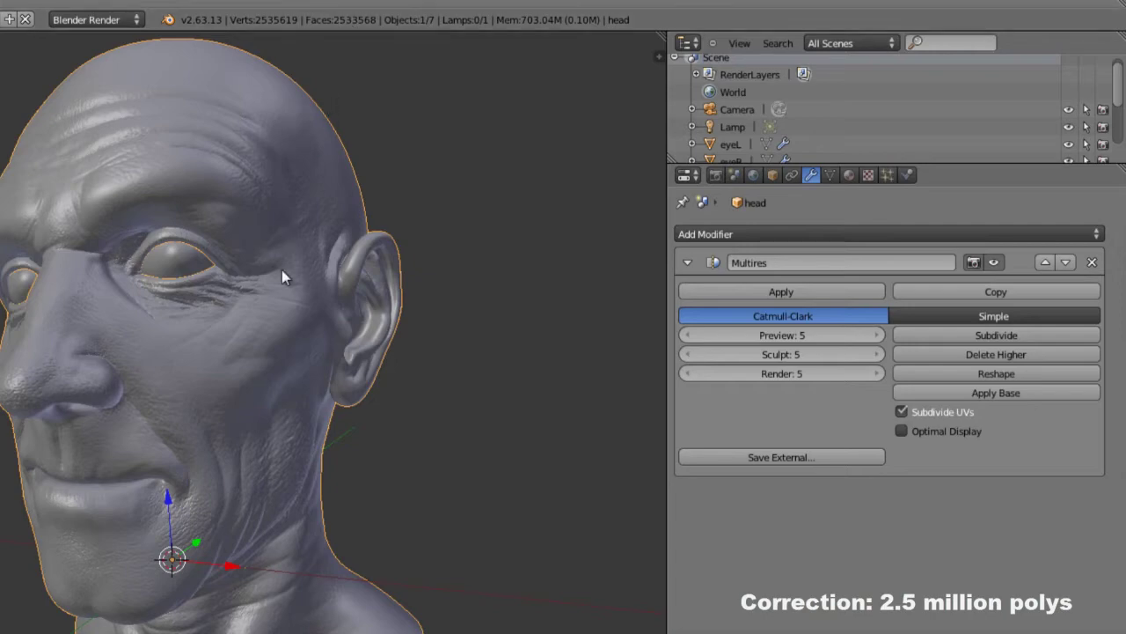
pyautogui.scroll(2, 264, 461)
pyautogui.moveTo(239, 460)
pyautogui.mouseDown(button='middle')
pyautogui.moveTo(264, 462)
pyautogui.moveTo(277, 442)
pyautogui.moveTo(272, 354)
pyautogui.moveTo(234, 460)
pyautogui.mouseUp(button='middle')
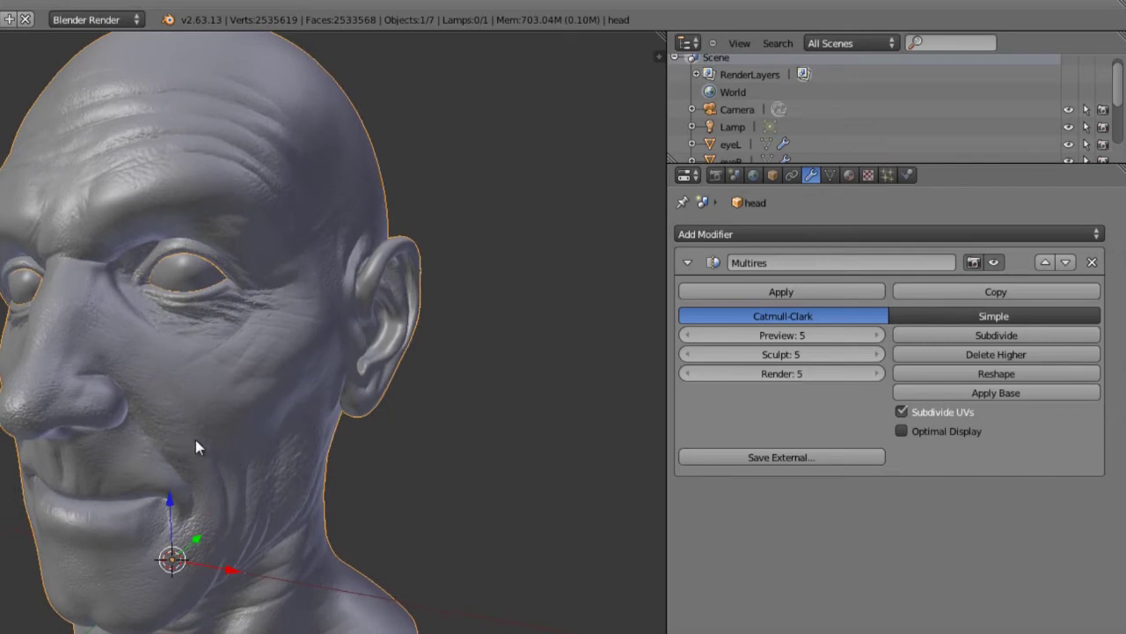
pyautogui.moveTo(195, 439)
pyautogui.mouseDown(button='middle')
pyautogui.moveTo(278, 445)
pyautogui.moveTo(364, 427)
pyautogui.mouseUp(button='middle')
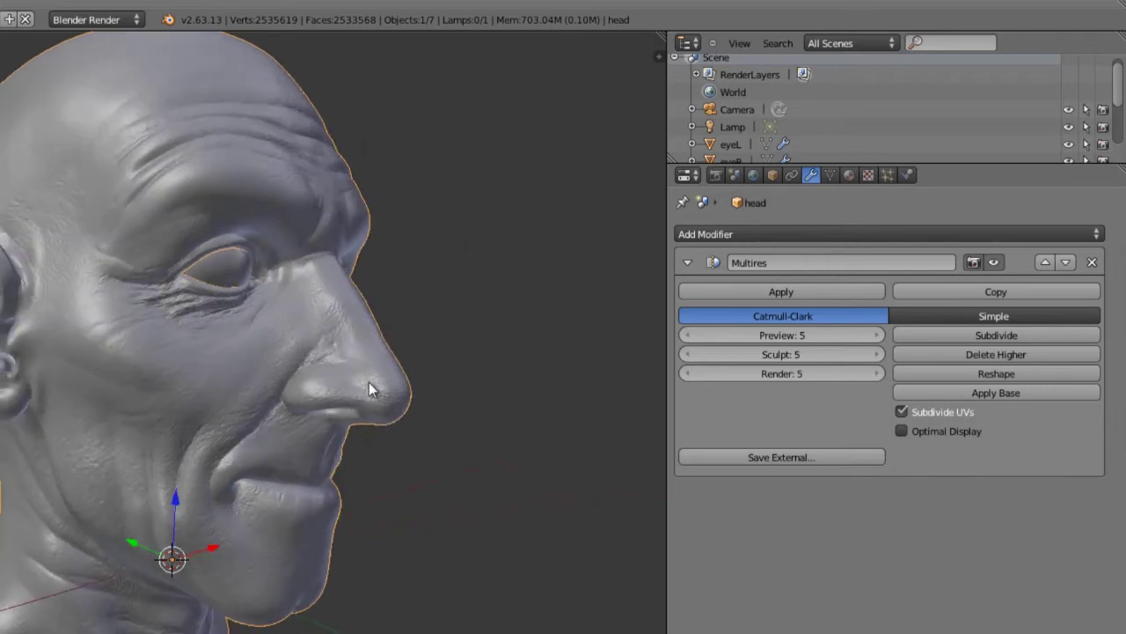
pyautogui.click(692, 334)
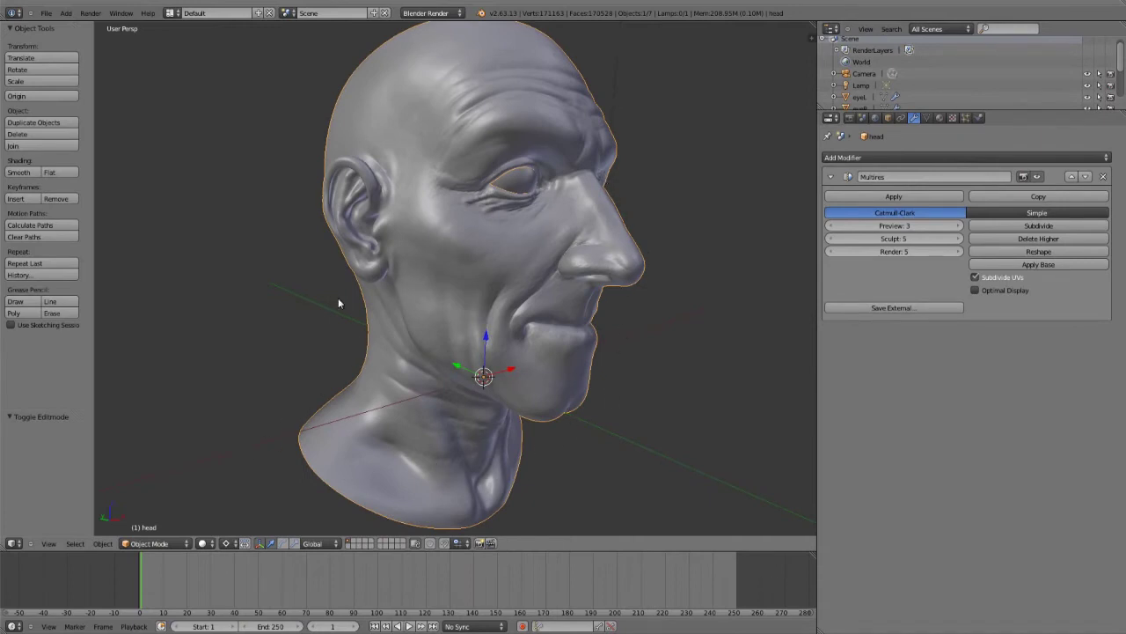
# - Switch the head to Sculpt Mode and set the Multires sculpt level to 3
pyautogui.click(151, 543)
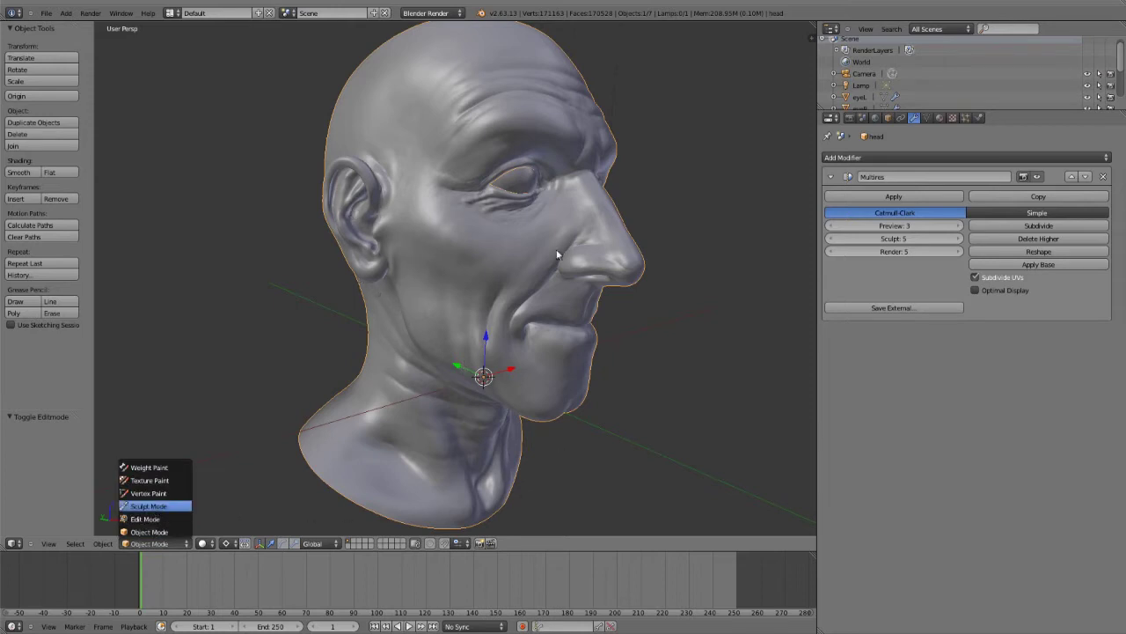
pyautogui.press('Return')
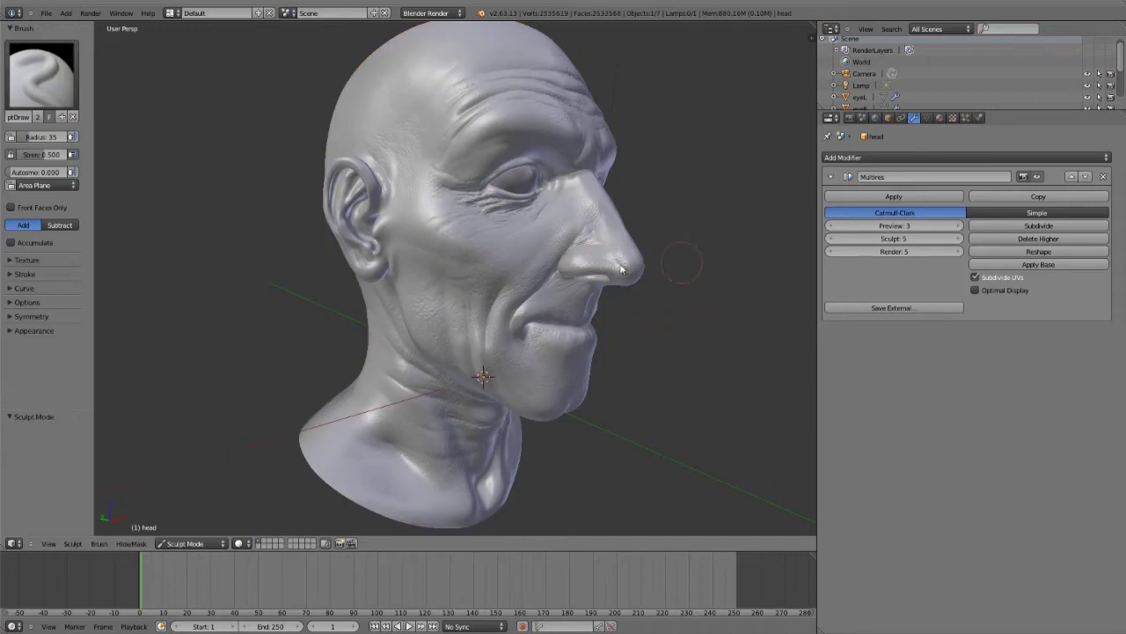
pyautogui.click(834, 239)
pyautogui.click(832, 239)
pyautogui.scroll(-1, 591, 324)
pyautogui.moveTo(592, 323)
pyautogui.mouseDown(button='middle')
pyautogui.moveTo(501, 317)
pyautogui.moveTo(498, 250)
pyautogui.moveTo(453, 247)
pyautogui.mouseUp(button='middle')
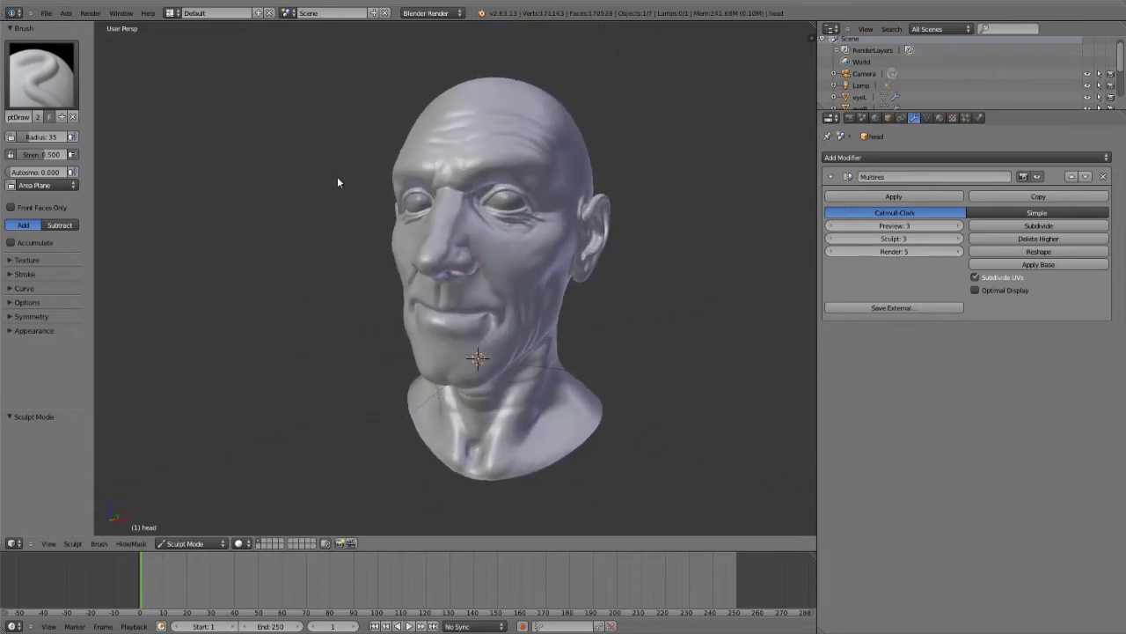
# - Review the available sculpt brushes and the textures that can be assigned to the brush
pyautogui.click(49, 70)
pyautogui.click(13, 260)
pyautogui.click(24, 303)
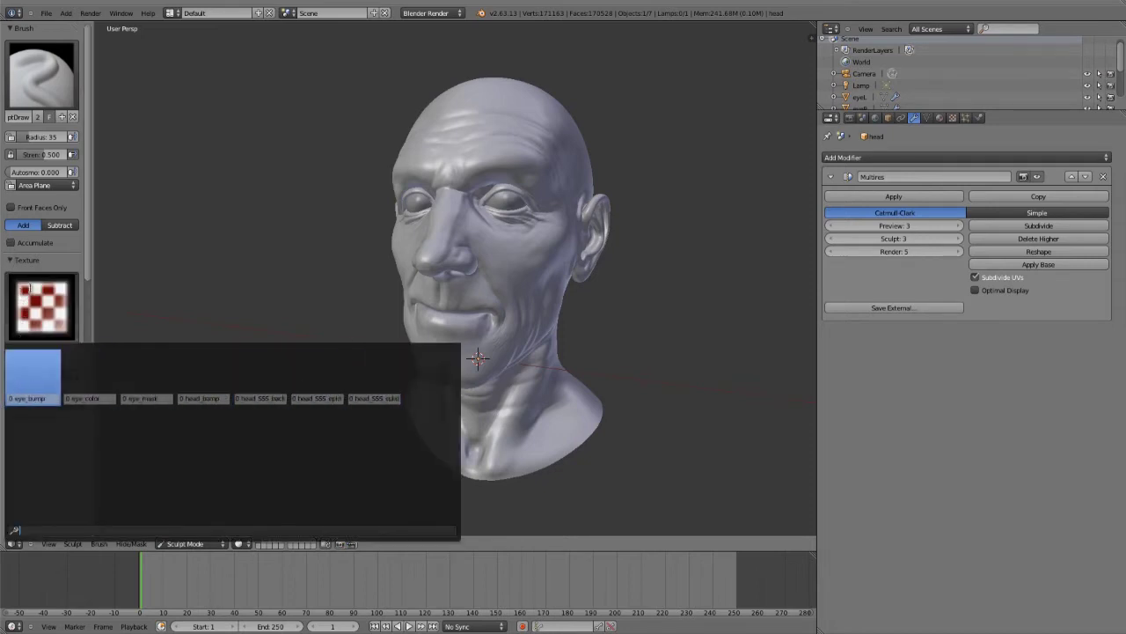
pyautogui.click(15, 261)
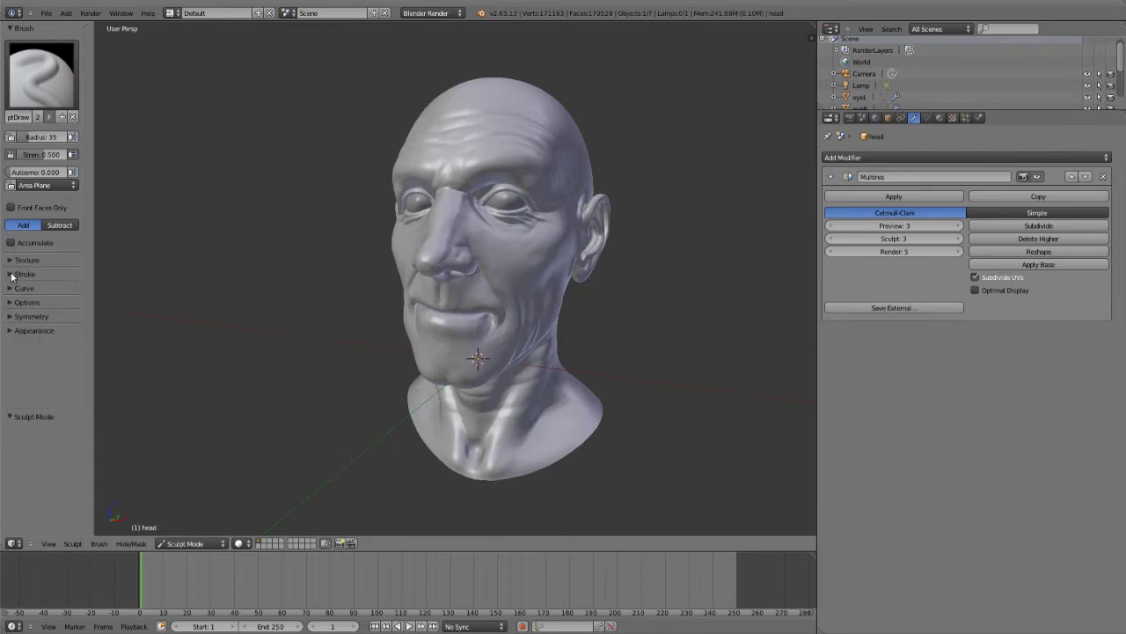
# - Review the brush's stroke methods, keeping Space, and look at its falloff curve settings
pyautogui.click(12, 274)
pyautogui.scroll(-2, 36, 281)
pyautogui.click(51, 262)
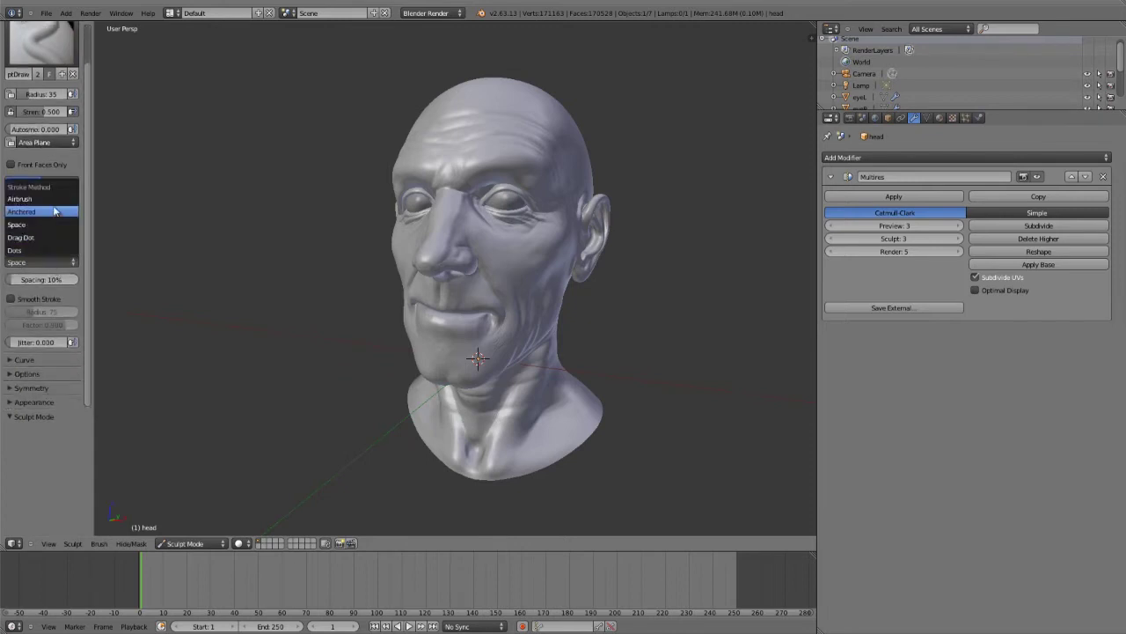
pyautogui.click(18, 224)
pyautogui.click(10, 231)
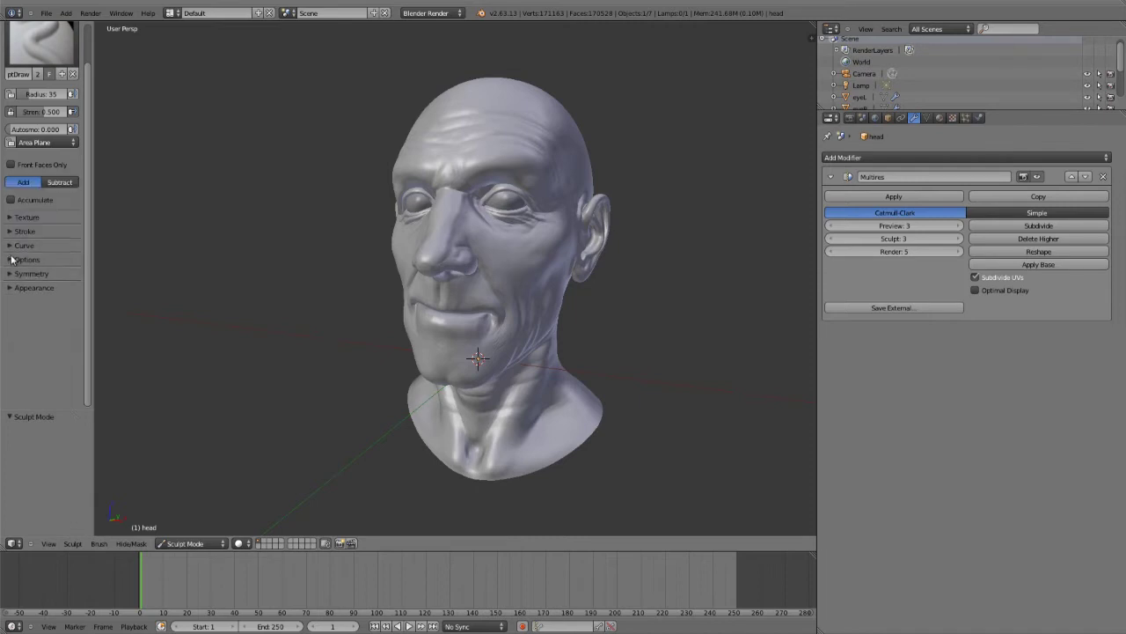
pyautogui.click(12, 247)
pyautogui.click(12, 246)
# - Enable Fast Navigate in the sculpt options, test it by orbiting the head, and disable it again
pyautogui.click(12, 260)
pyautogui.scroll(-2, 12, 268)
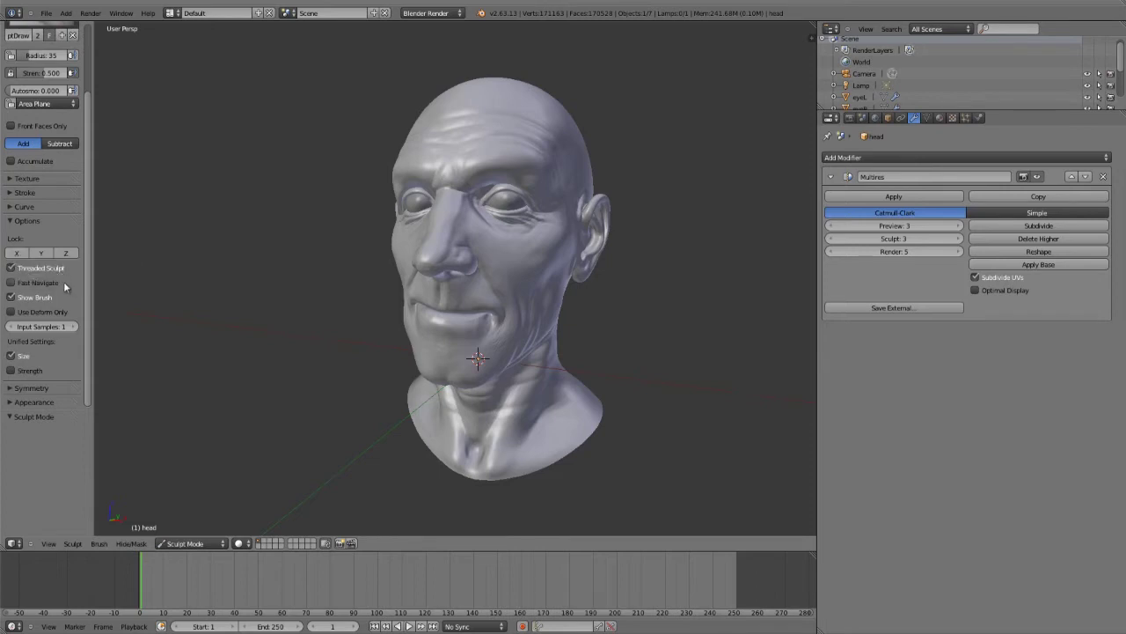
pyautogui.moveTo(545, 297); pyautogui.dragTo(498, 297, button='middle')
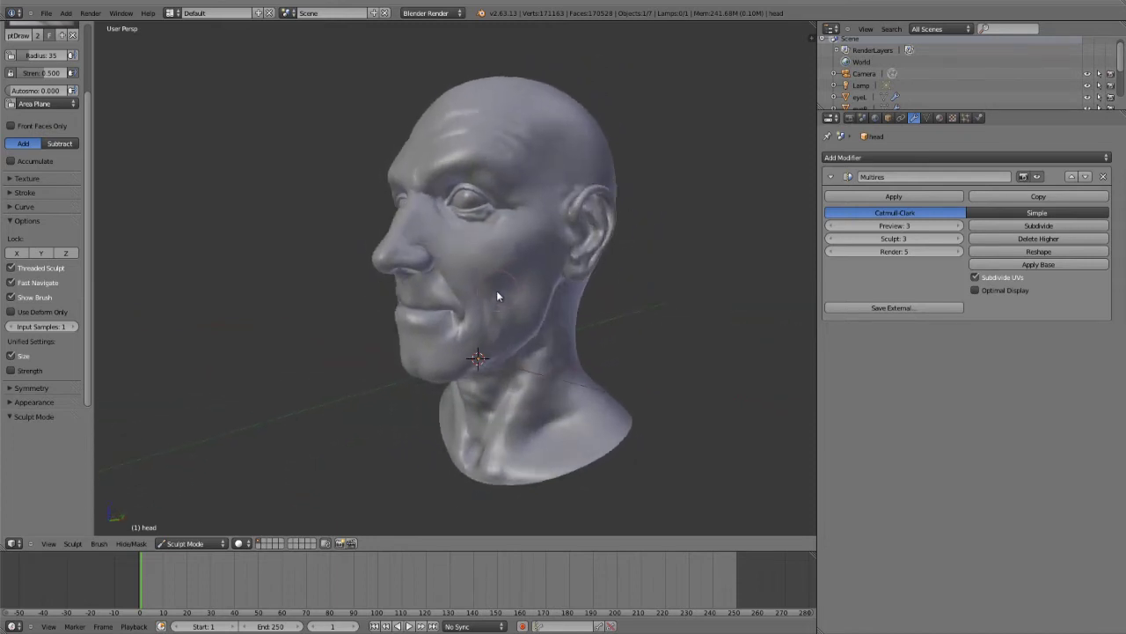
pyautogui.click(31, 283)
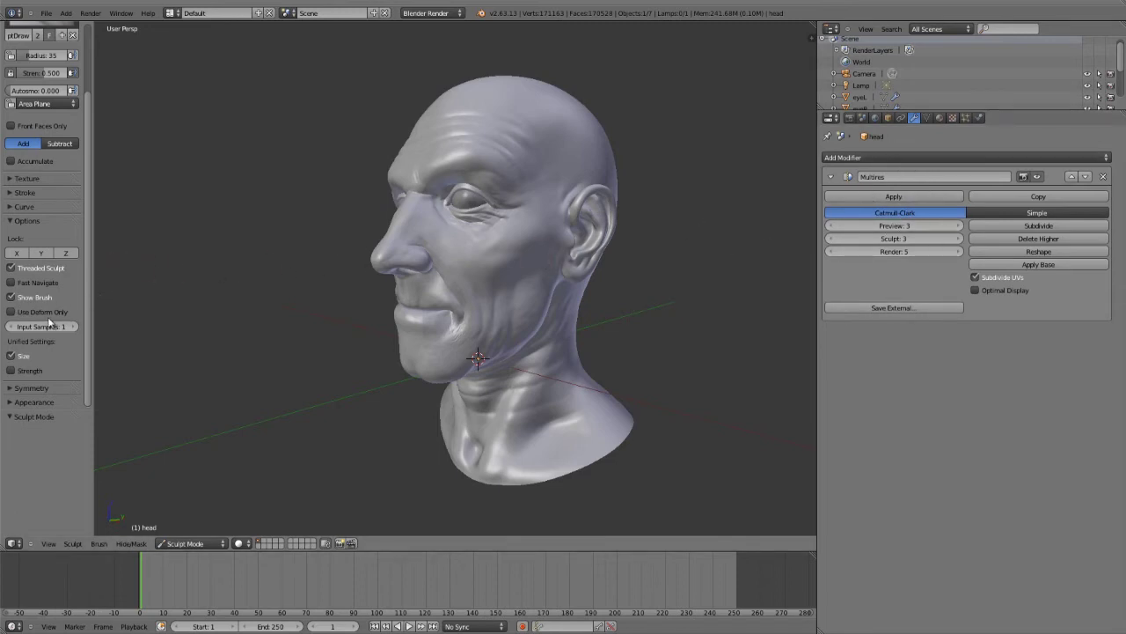
# - Review the sculpt symmetry and brush appearance settings, then collapse the expanded brush settings
pyautogui.click(18, 388)
pyautogui.scroll(-3, 41, 350)
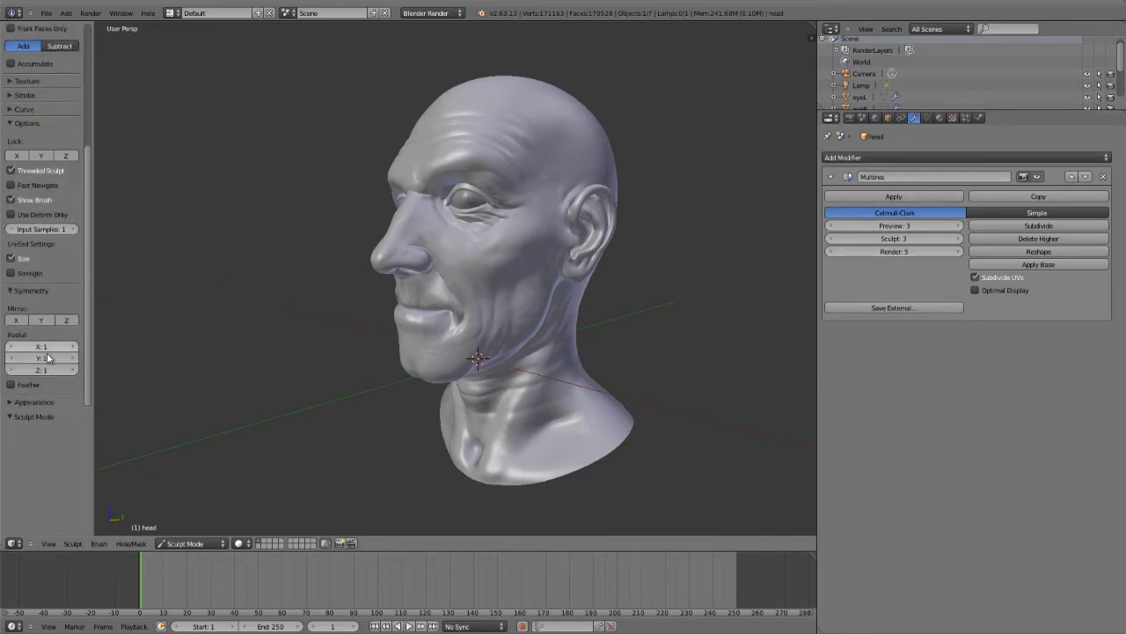
pyautogui.click(18, 291)
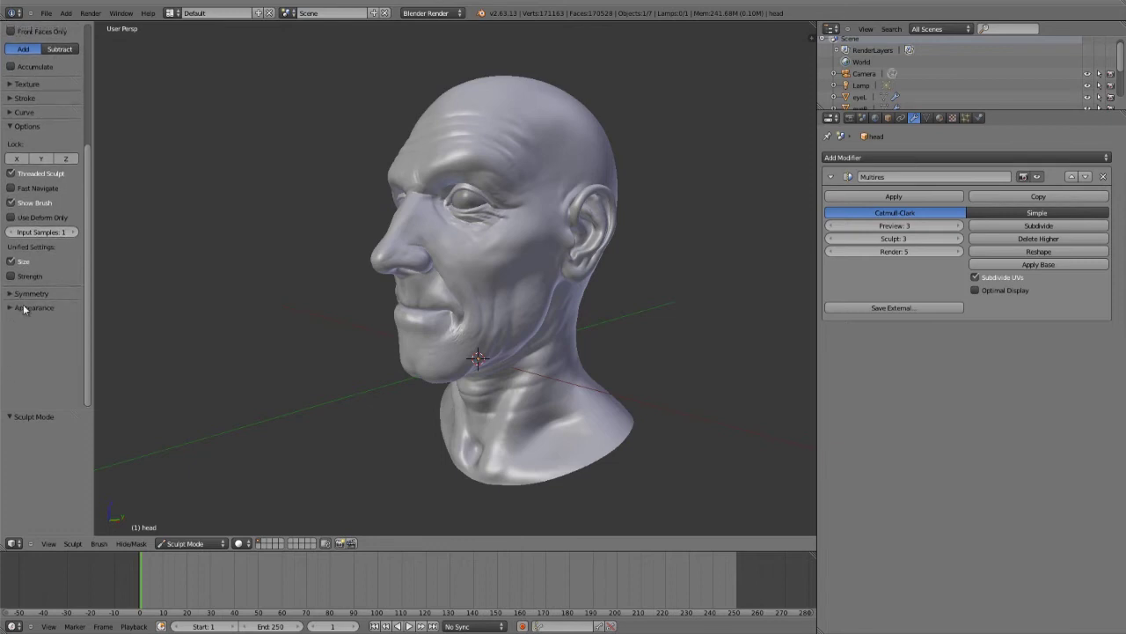
pyautogui.click(23, 309)
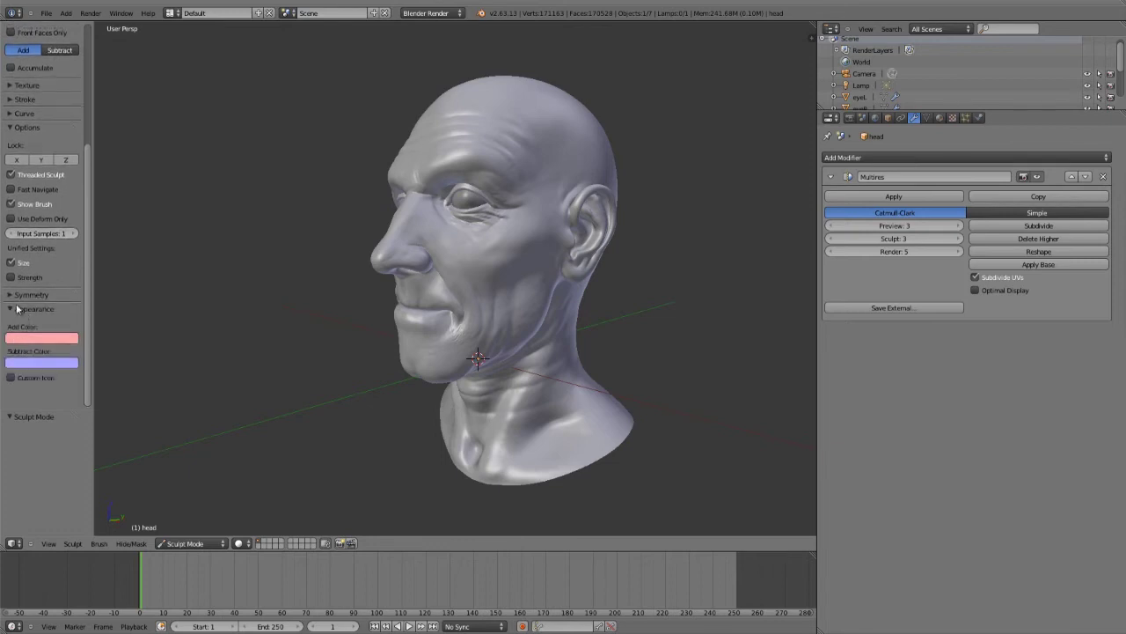
pyautogui.click(23, 309)
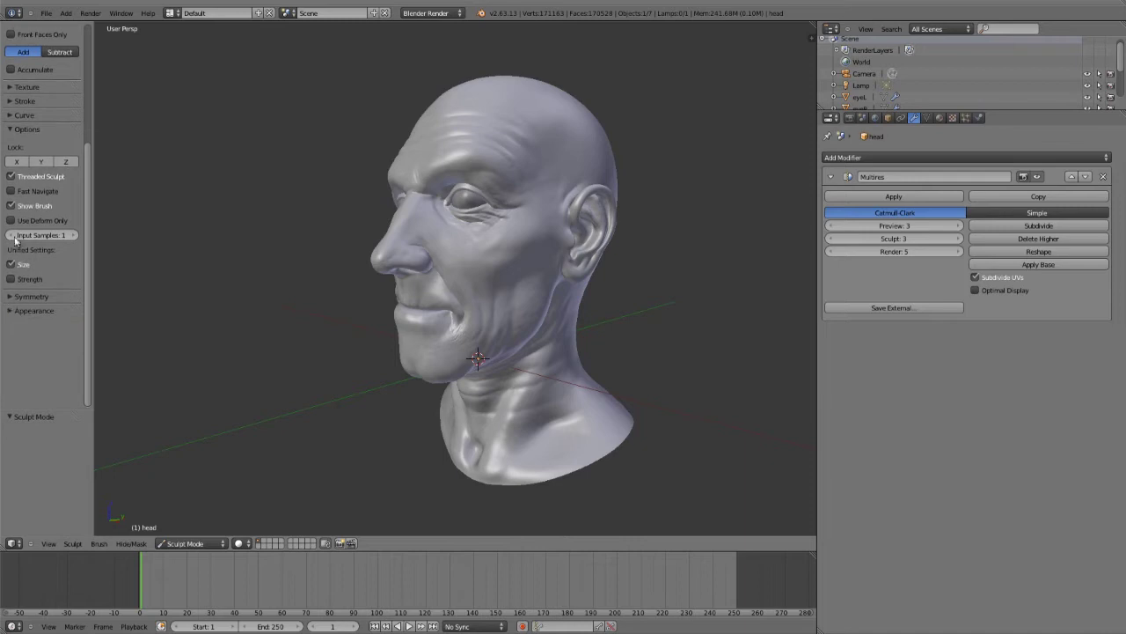
pyautogui.click(17, 131)
pyautogui.scroll(5, 30, 186)
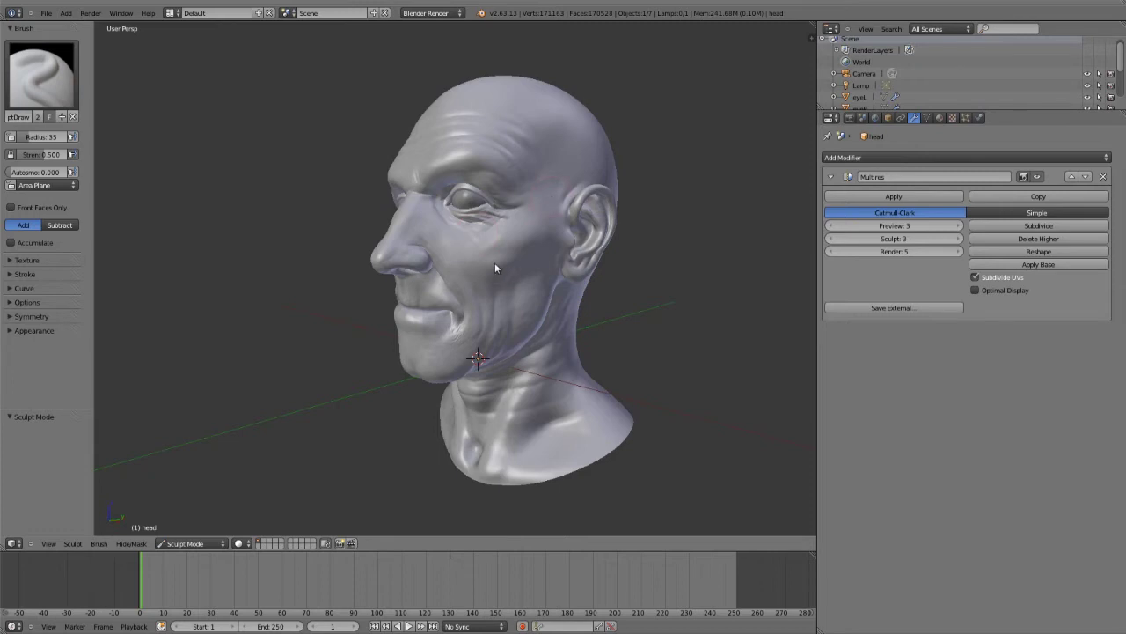
# - Try adjusting the brush's radius, angle and strength interactively over the head
pyautogui.moveTo(475, 263)
pyautogui.mouseDown()
pyautogui.moveTo(503, 277)
pyautogui.moveTo(566, 352)
pyautogui.moveTo(481, 259)
pyautogui.mouseUp()
pyautogui.rightClick(533, 303)
pyautogui.hotkey('ctrl', 'f')
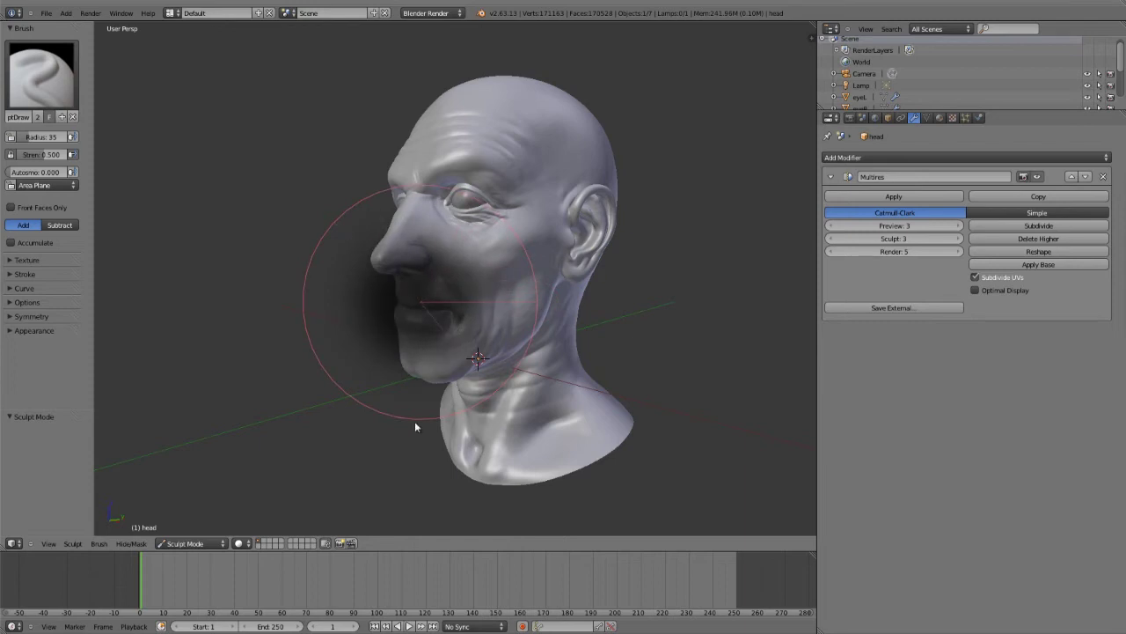
pyautogui.rightClick(335, 382)
pyautogui.hotkey('shift', 'f')
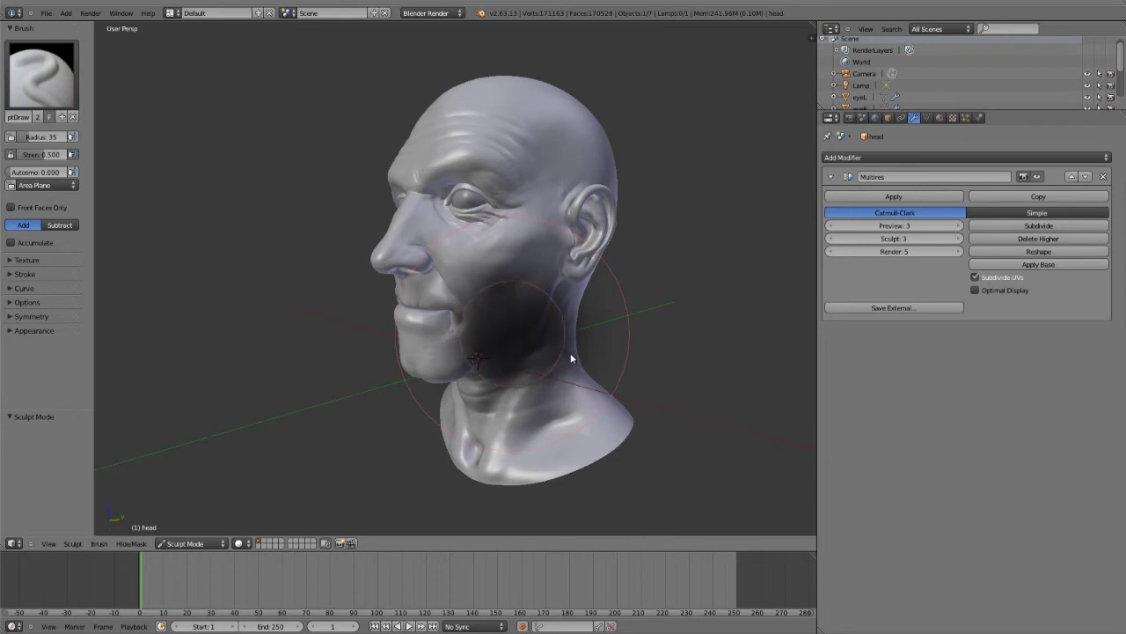
pyautogui.rightClick(520, 340)
# - Set the brush radius to 62 and sculpt strokes across the cheekbone below the eye
pyautogui.scroll(4, 545, 329)
pyautogui.scroll(-3, 540, 312)
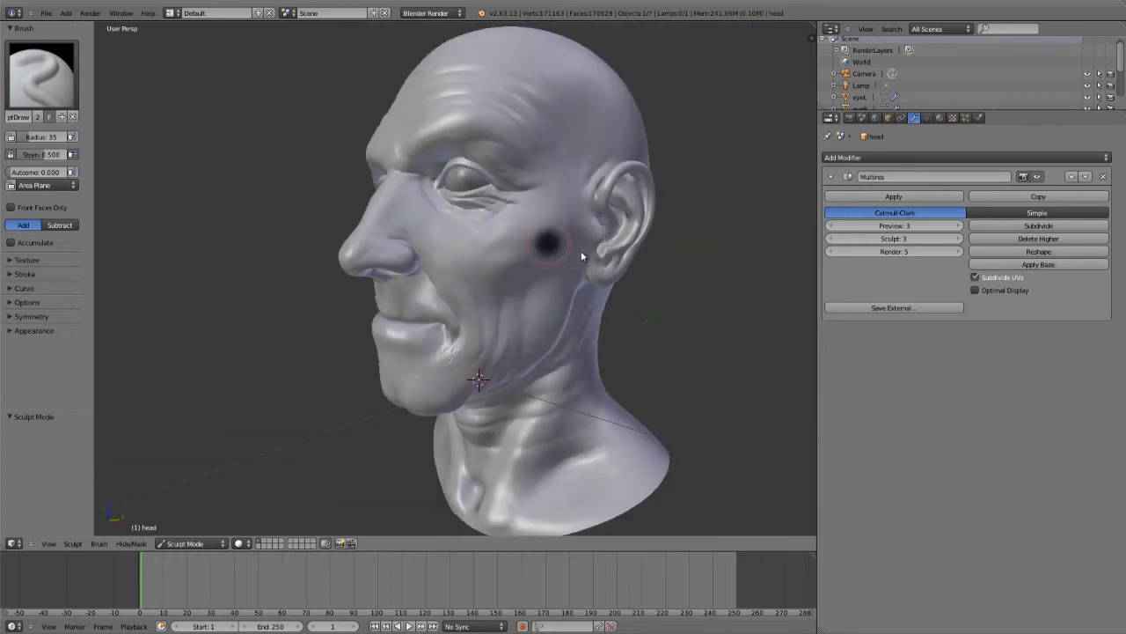
pyautogui.click(580, 256)
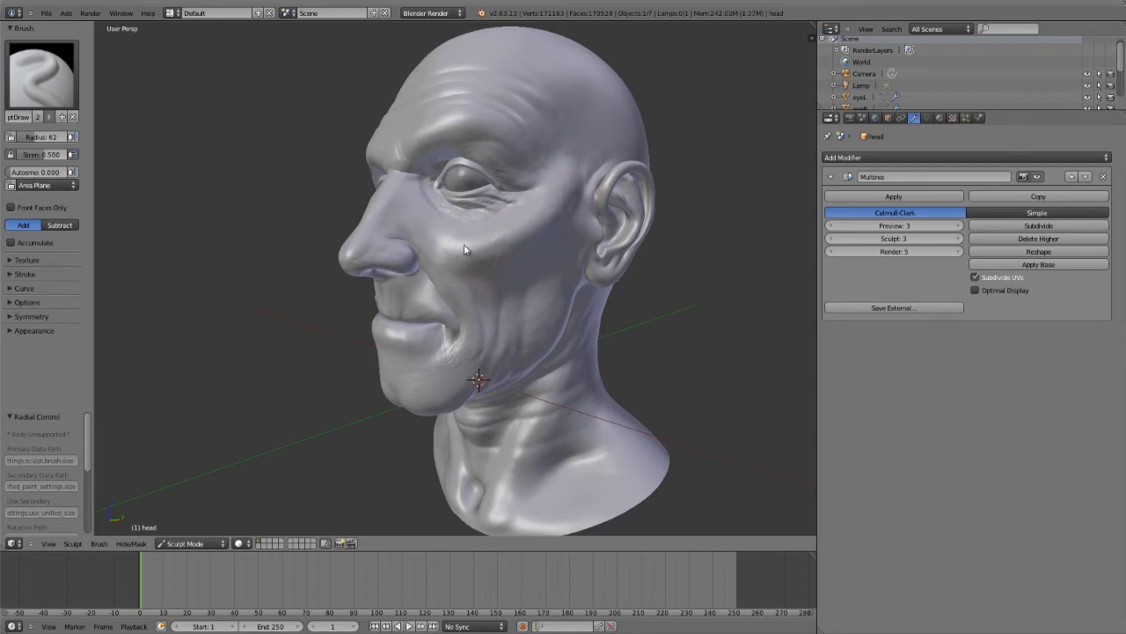
pyautogui.moveTo(464, 244); pyautogui.dragTo(518, 235)
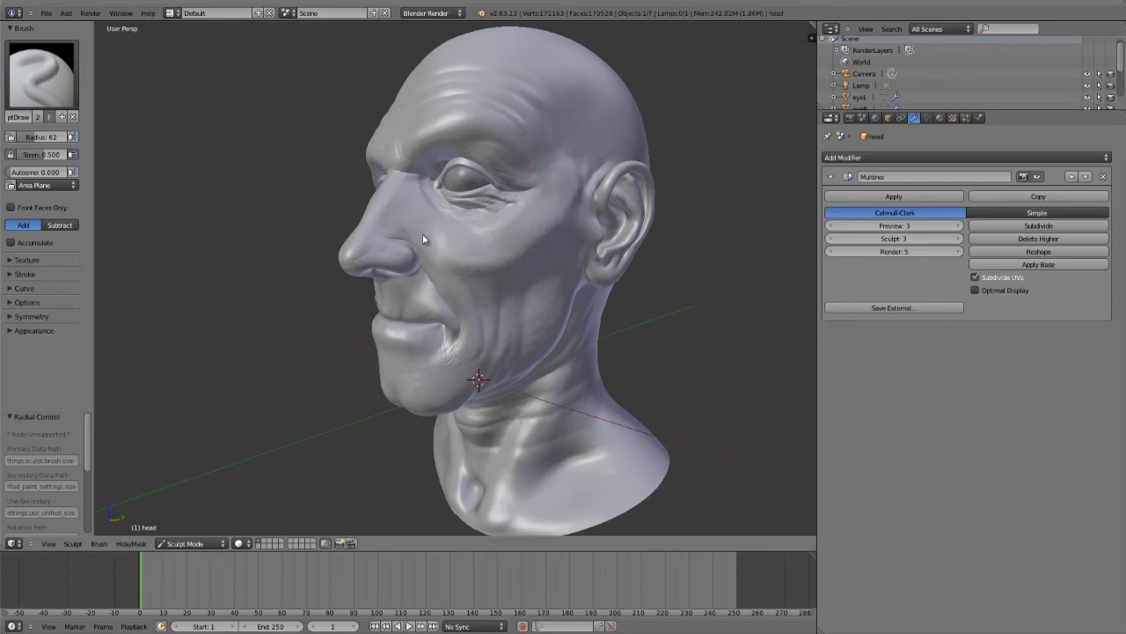
pyautogui.moveTo(522, 251); pyautogui.dragTo(534, 238)
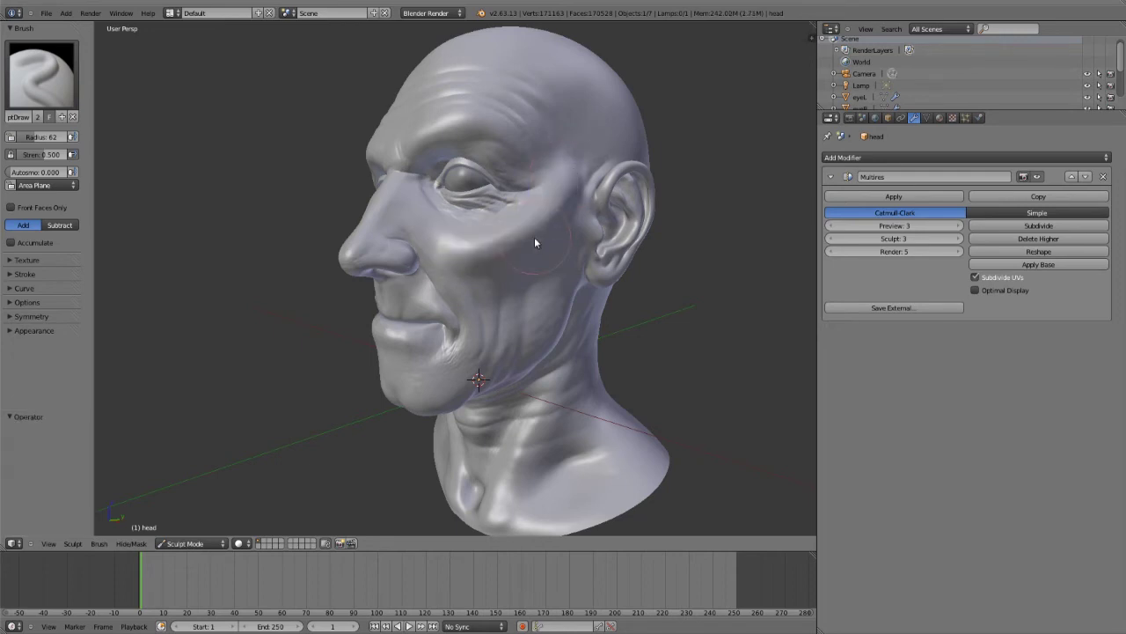
# - Examine the head's proportions in the front and right side views
pyautogui.moveTo(545, 246)
pyautogui.mouseDown(button='middle')
pyautogui.moveTo(459, 284)
pyautogui.moveTo(464, 351)
pyautogui.mouseUp(button='middle')
pyautogui.press('KP_1')
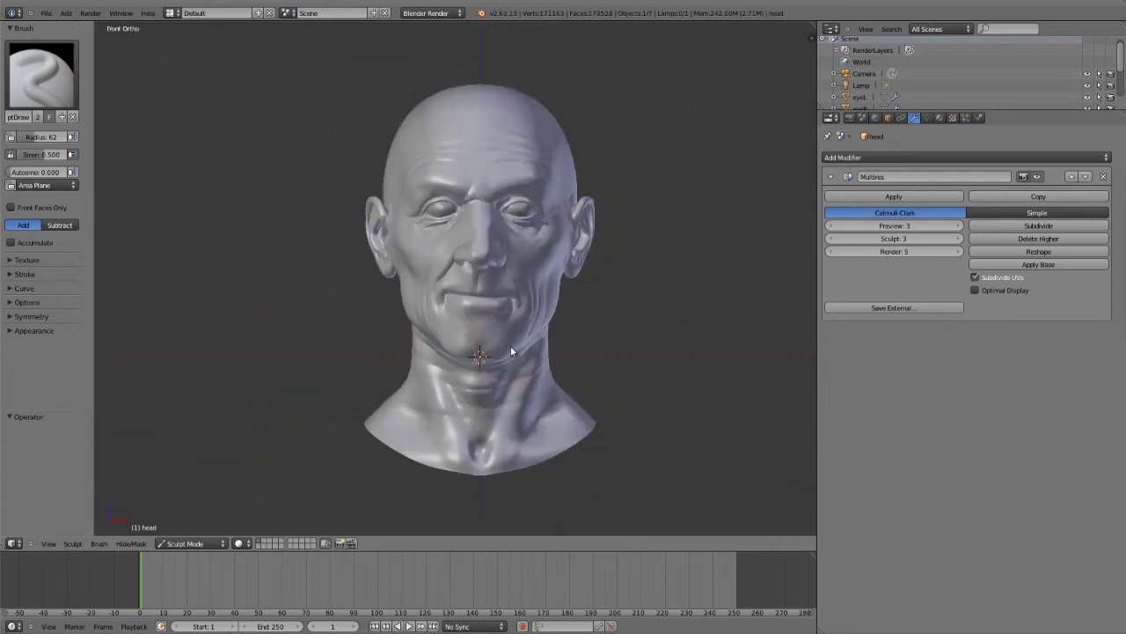
pyautogui.scroll(2, 537, 304)
pyautogui.click(42, 75)
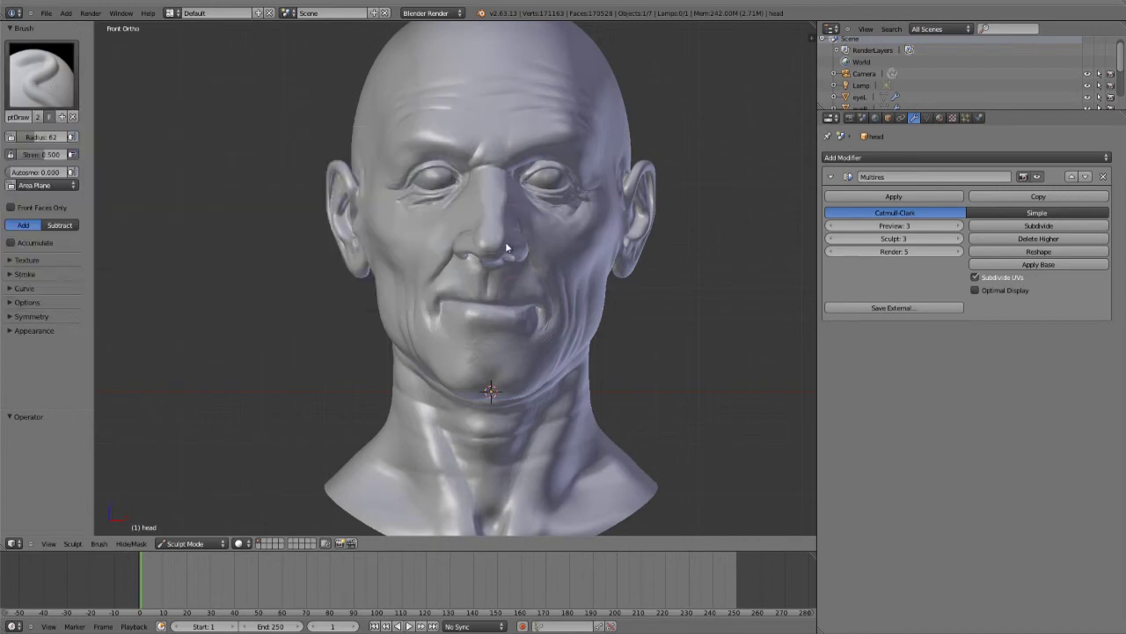
pyautogui.scroll(-2, 507, 243)
pyautogui.keyDown('shift'); pyautogui.moveTo(539, 278); pyautogui.dragTo(529, 247, button='middle'); pyautogui.keyUp('shift')
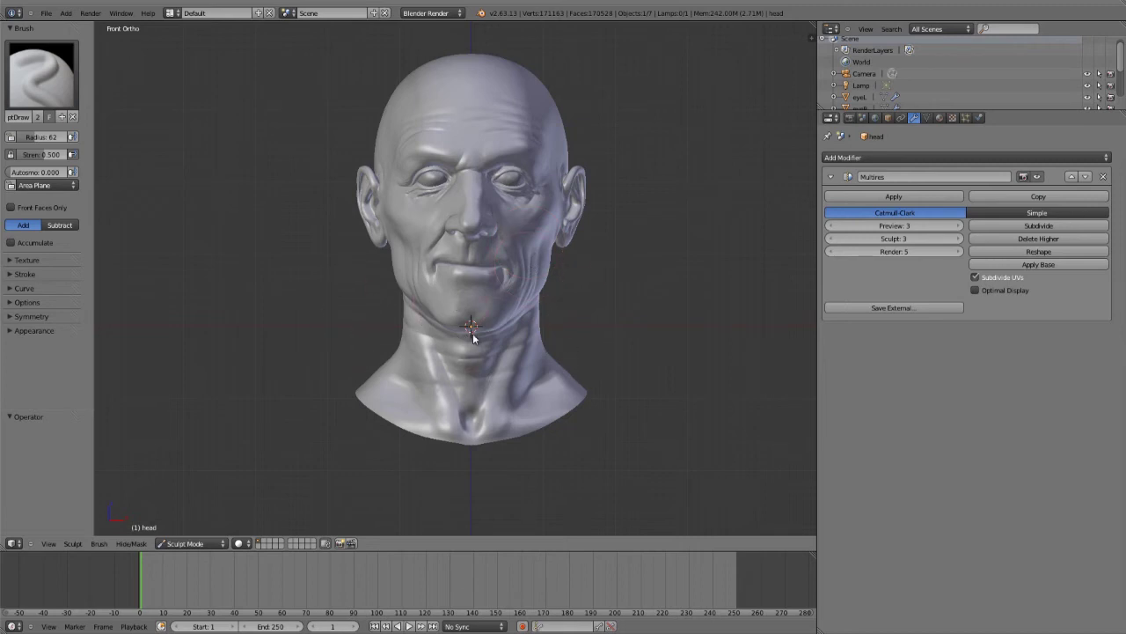
pyautogui.click(32, 86)
pyautogui.click(31, 86)
pyautogui.scroll(-4, 492, 218)
pyautogui.scroll(4, 492, 218)
pyautogui.press('KP_3')
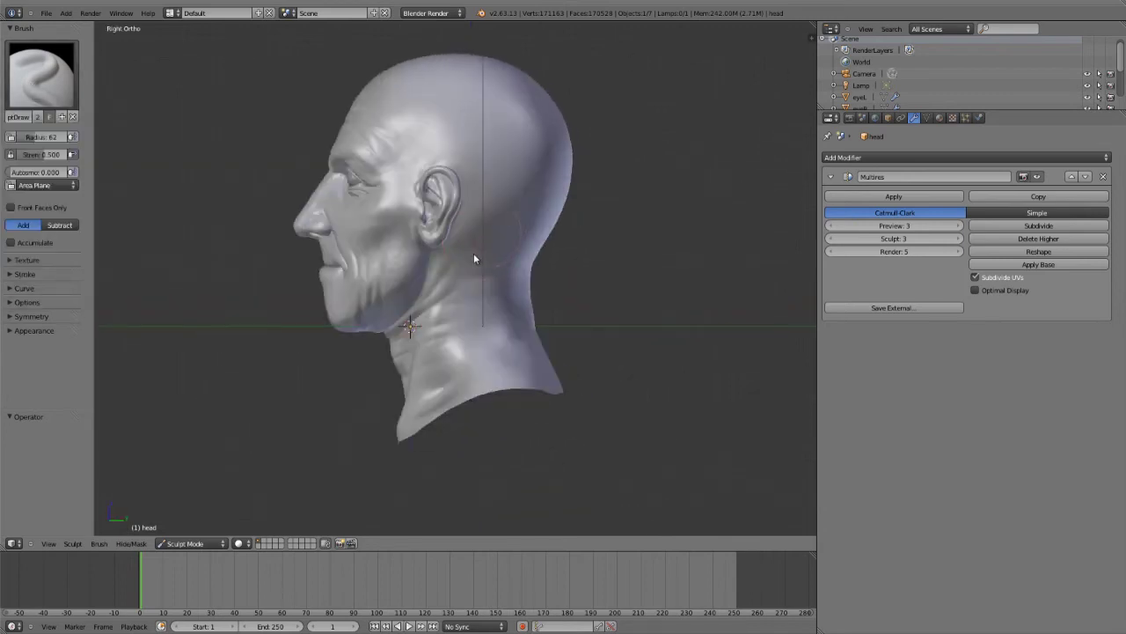
pyautogui.press('f')
pyautogui.rightClick(563, 267)
pyautogui.keyDown('shift'); pyautogui.moveTo(446, 292); pyautogui.dragTo(444, 313, button='middle'); pyautogui.keyUp('shift')
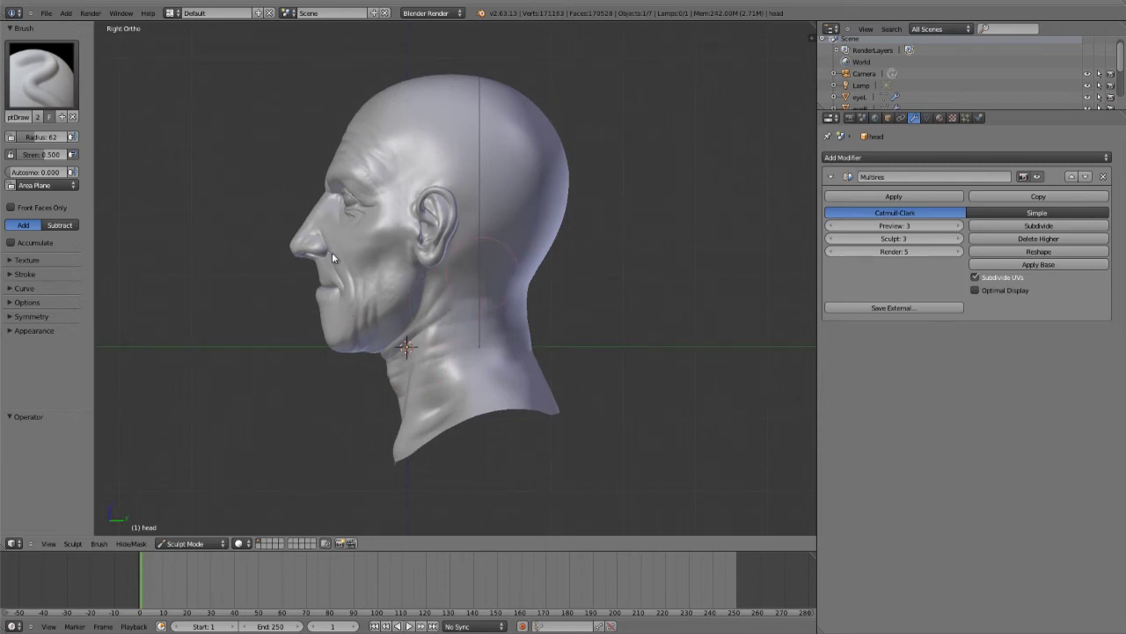
# - In Edit Mode, select only the edge loop along the bottom of the neck and enable proportional editing
pyautogui.press('Tab')
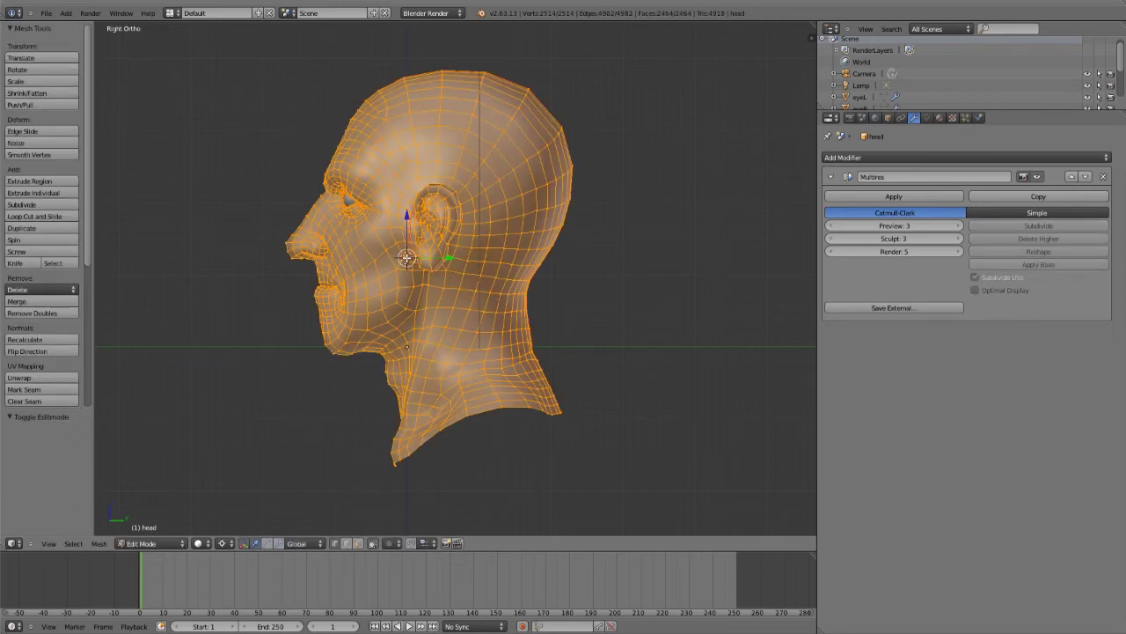
pyautogui.press('a')
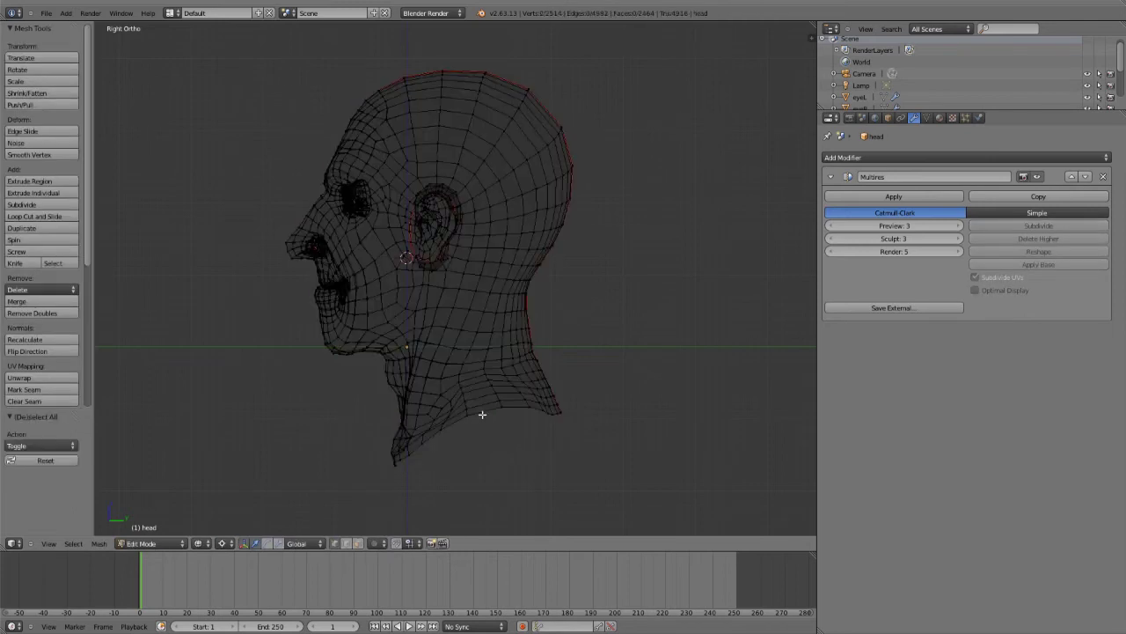
pyautogui.keyDown('alt'); pyautogui.rightClick(483, 413); pyautogui.keyUp('alt')
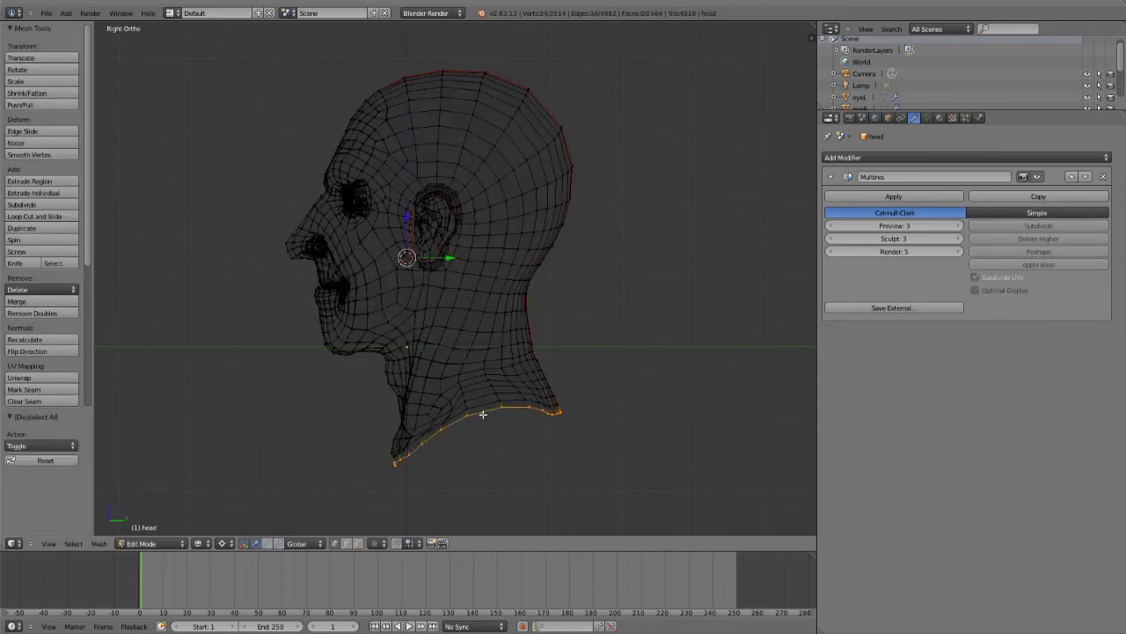
pyautogui.click(381, 544)
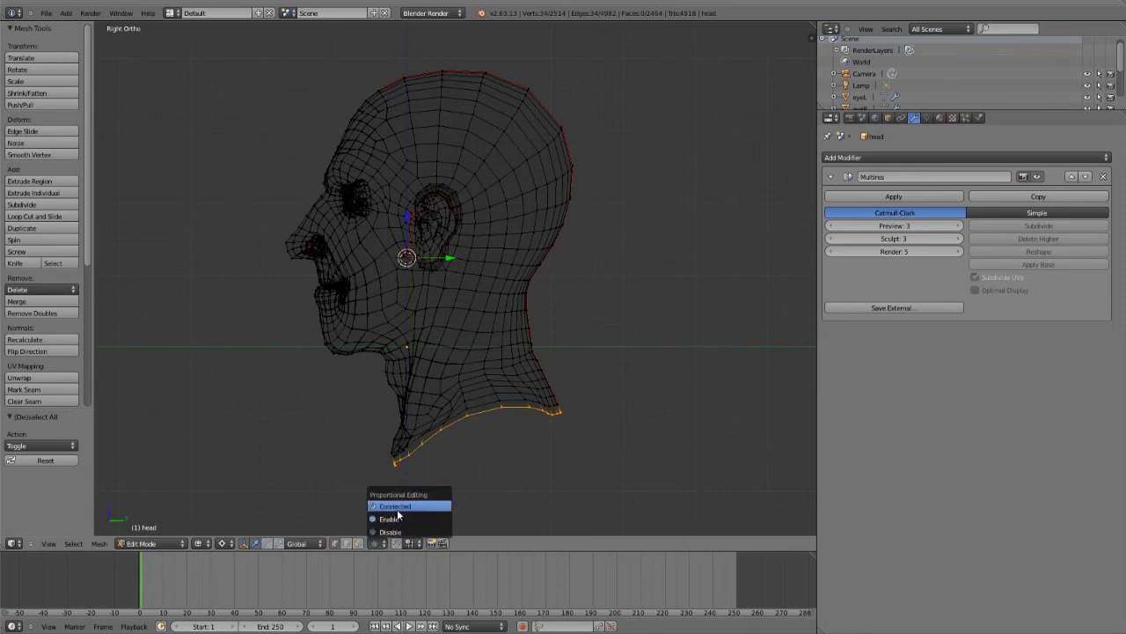
pyautogui.click(396, 519)
pyautogui.press('g')
pyautogui.press('z')
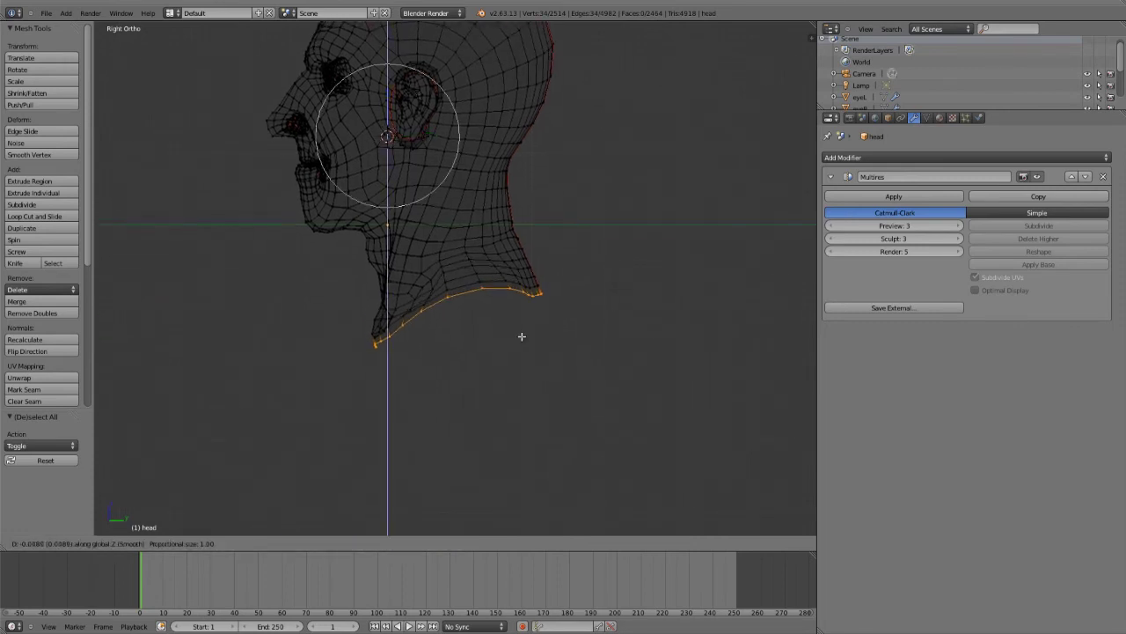
pyautogui.rightClick(522, 336)
# - Set the pivot to the bounding box center and move the neck's bottom edge loop -0.969 along Z with a larger proportional falloff
pyautogui.press(',')
pyautogui.press('g')
pyautogui.press('z')
pyautogui.scroll(-6, 535, 350)
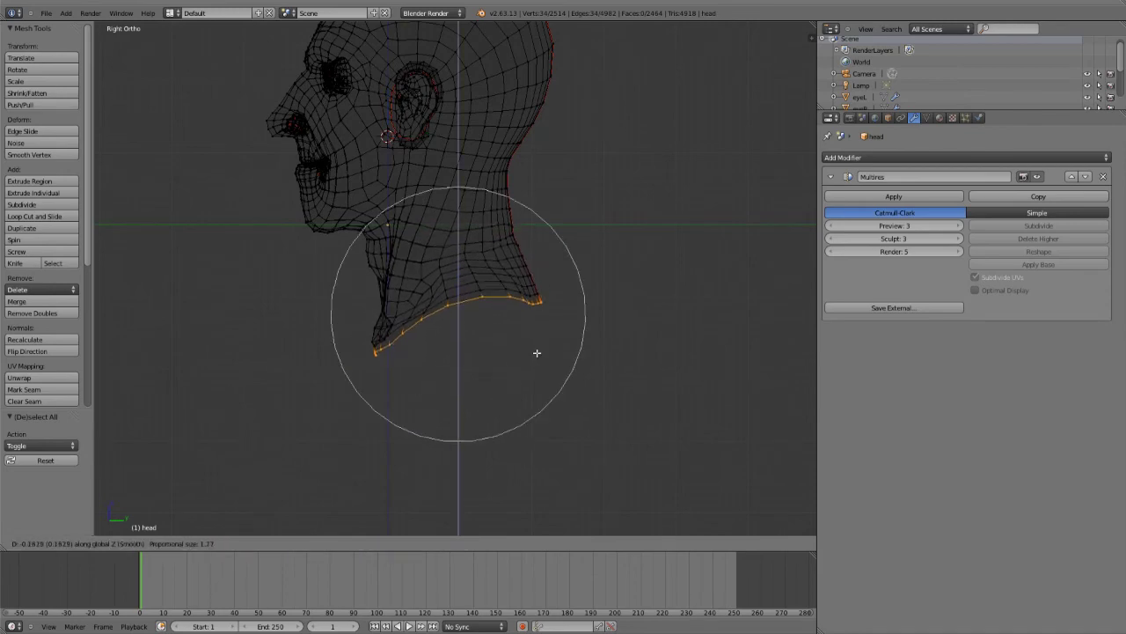
pyautogui.click(547, 405)
# - Scale the neck's bottom edge loop by 1.383 along X and check the widened base in Sculpt Mode
pyautogui.moveTo(410, 281); pyautogui.dragTo(534, 275, button='middle')
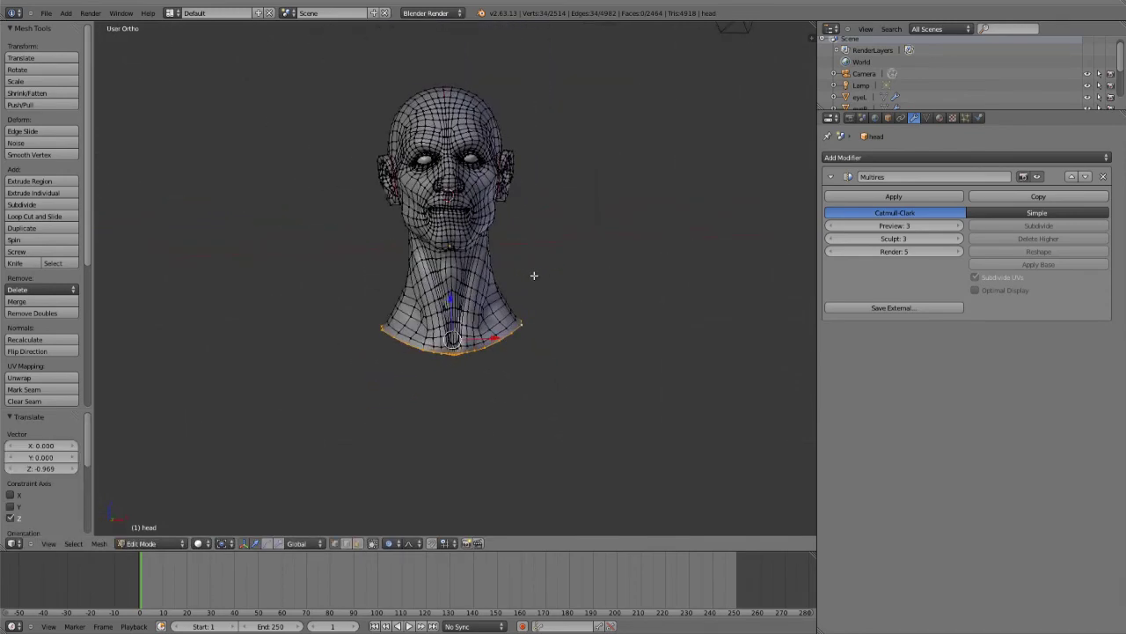
pyautogui.scroll(3, 520, 244)
pyautogui.press('KP_1')
pyautogui.keyDown('shift'); pyautogui.scroll(2, 613, 356); pyautogui.keyUp('shift')
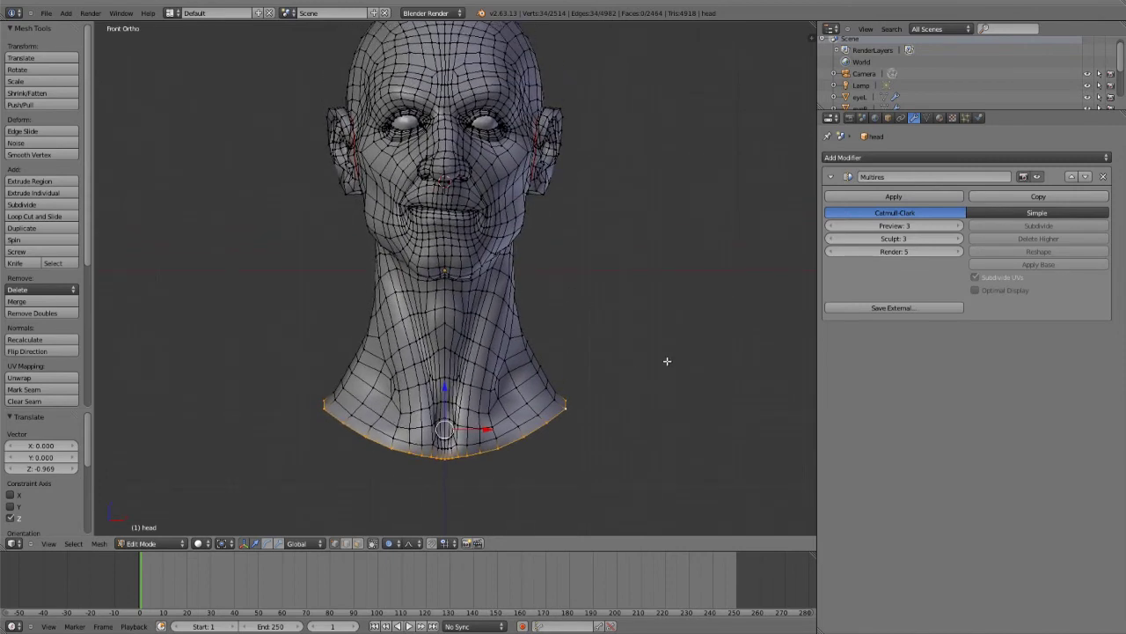
pyautogui.press('s')
pyautogui.press('x')
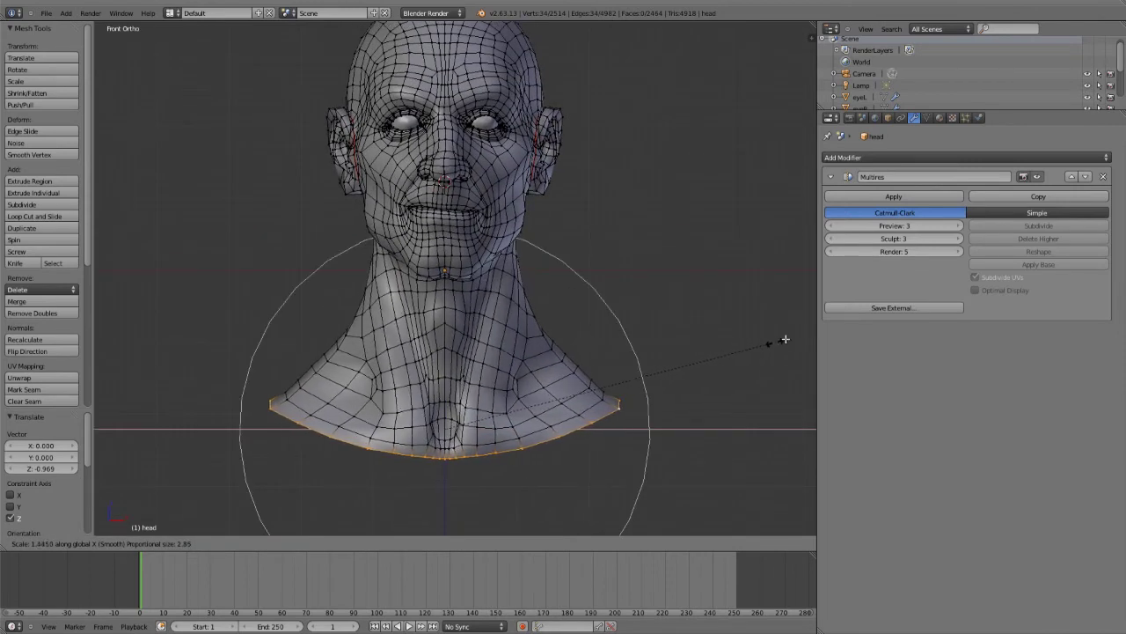
pyautogui.click(748, 332)
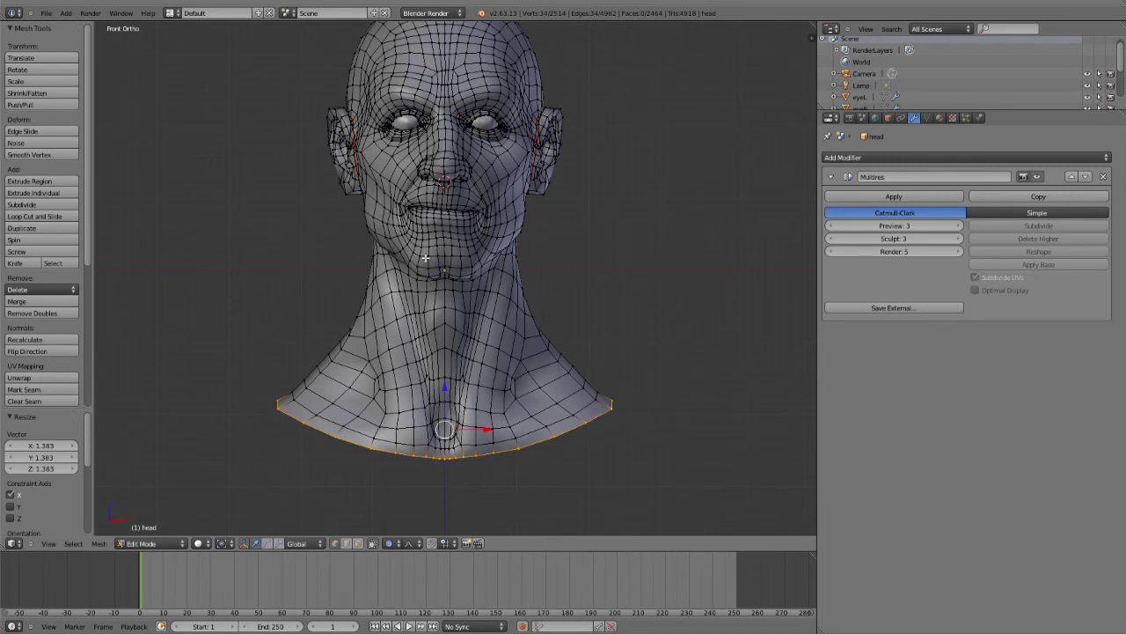
pyautogui.press('Tab')
pyautogui.scroll(-1, 480, 246)
pyautogui.moveTo(440, 296)
pyautogui.mouseDown(button='middle')
pyautogui.moveTo(571, 312)
pyautogui.moveTo(709, 291)
pyautogui.moveTo(475, 307)
pyautogui.moveTo(320, 293)
pyautogui.moveTo(477, 269)
pyautogui.moveTo(378, 259)
pyautogui.moveTo(356, 273)
pyautogui.mouseUp(button='middle')
pyautogui.scroll(3, 319, 293)
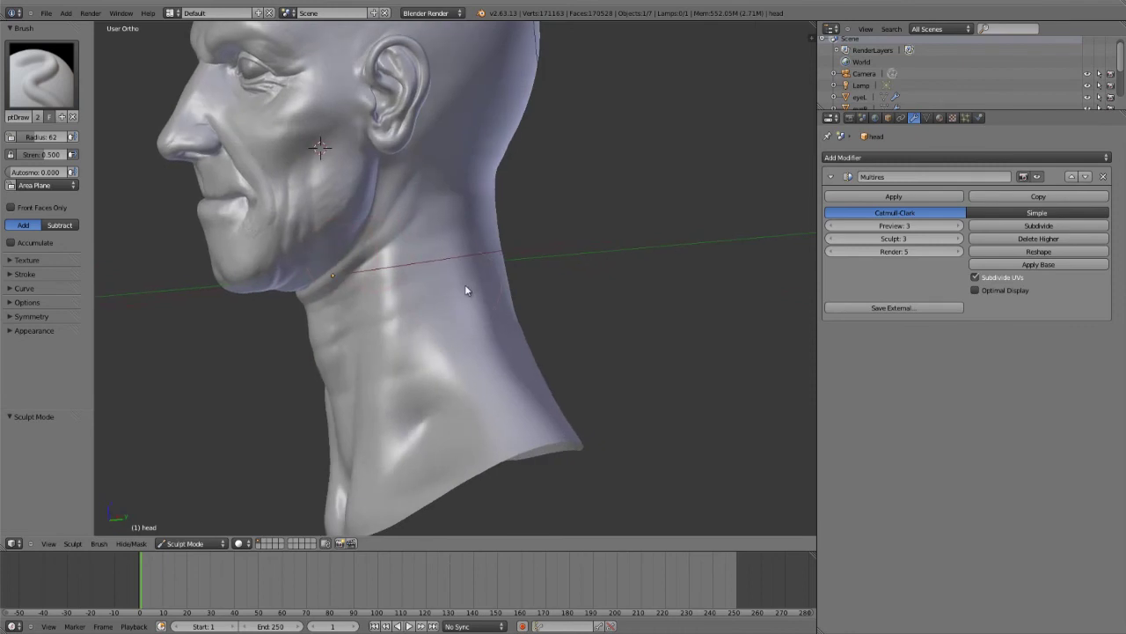
# - Back in Edit Mode, select the edge loop around the upper neck and scale it to 0.809 with a smaller proportional falloff
pyautogui.press('KP_1')
pyautogui.press('Tab')
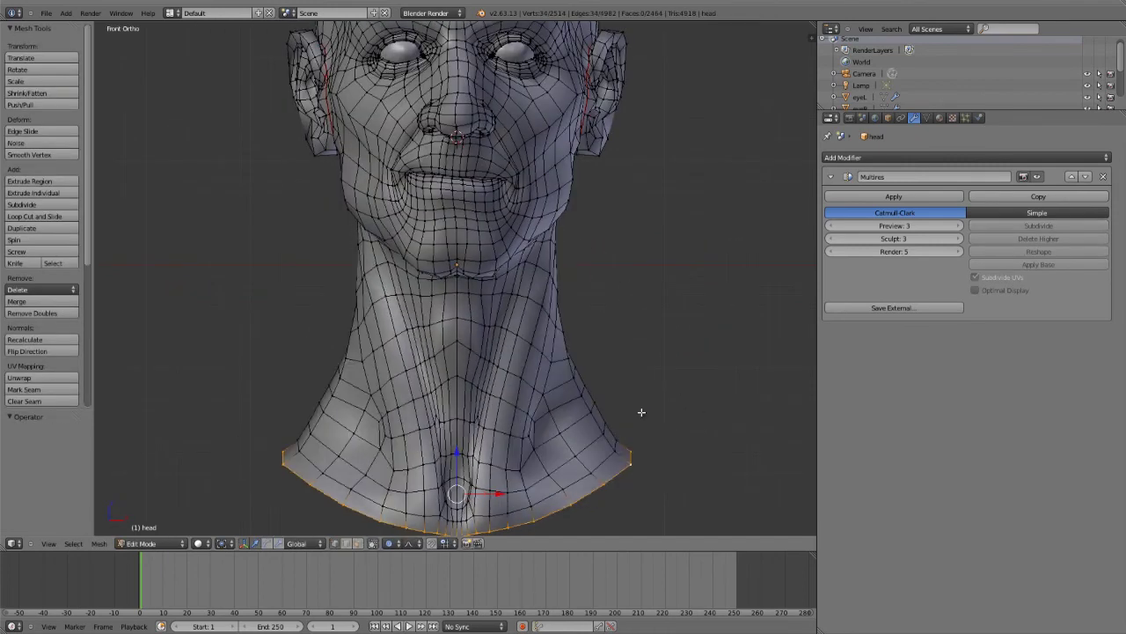
pyautogui.press('a')
pyautogui.keyDown('alt'); pyautogui.rightClick(538, 283); pyautogui.keyUp('alt')
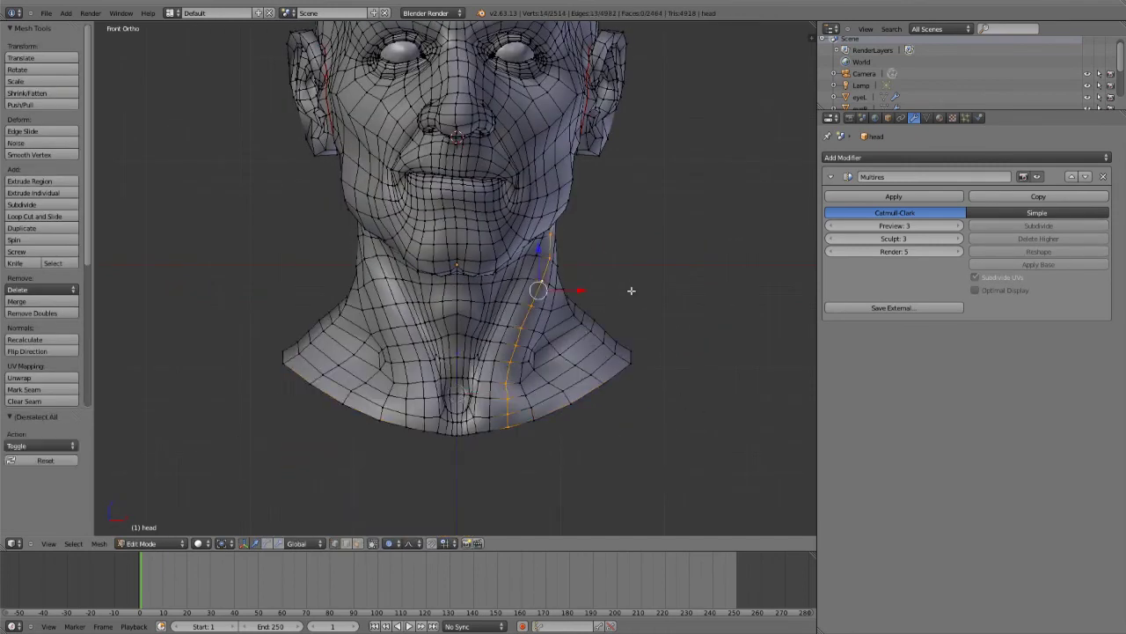
pyautogui.keyDown('alt'); pyautogui.rightClick(532, 283); pyautogui.keyUp('alt')
pyautogui.press('s')
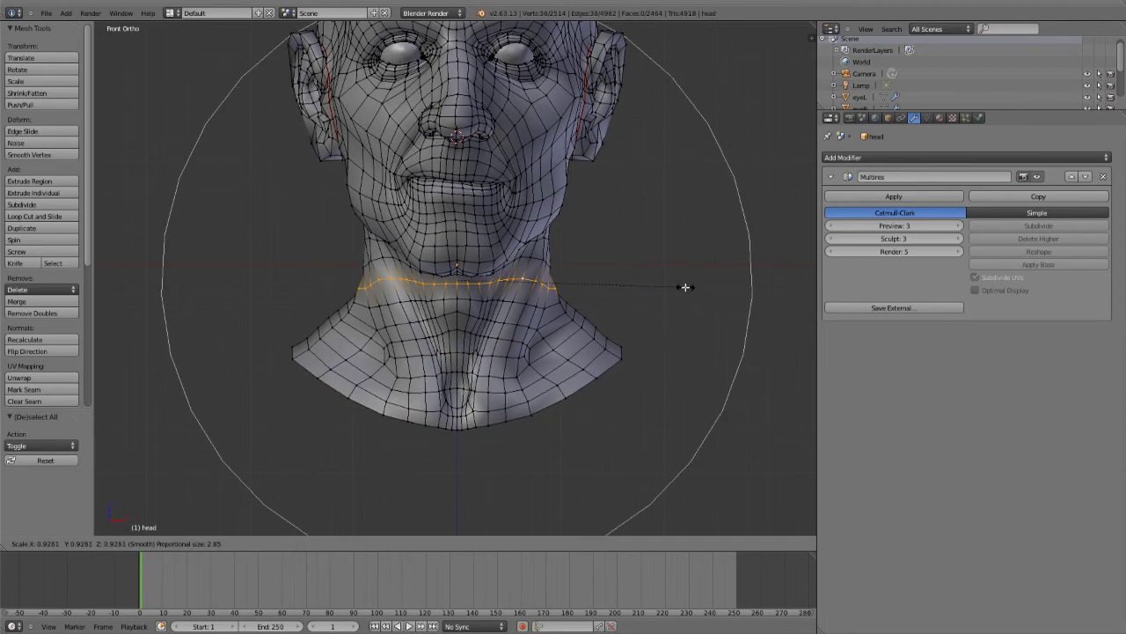
pyautogui.scroll(10, 671, 284)
pyautogui.click(658, 295)
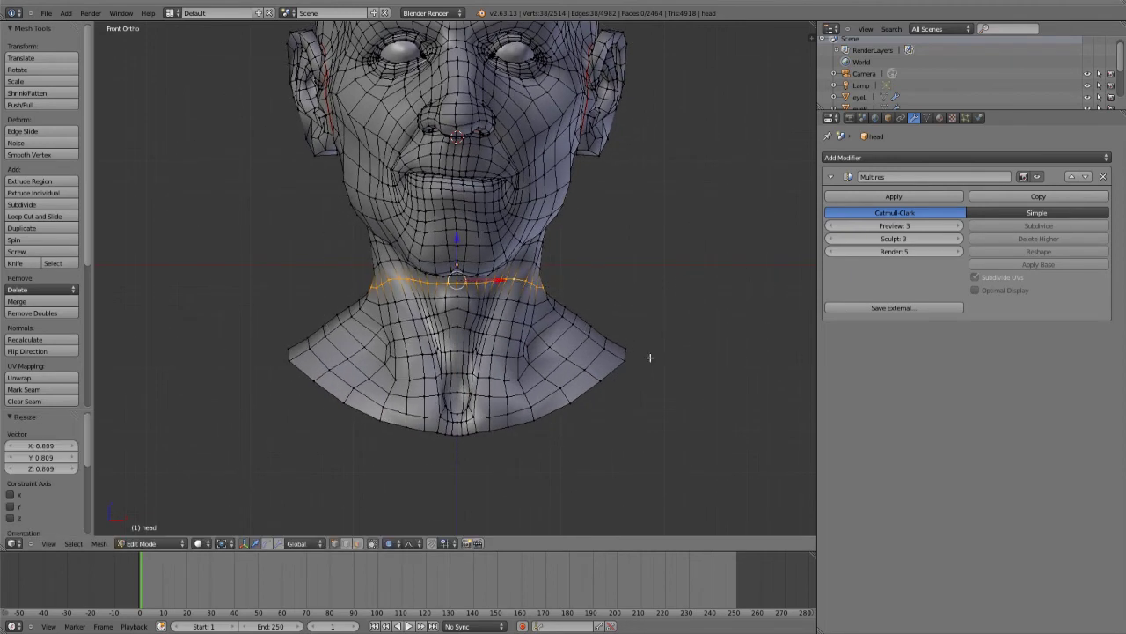
# - Select the loop around the shoulders and upper chest and move it about -0.096 along Z with proportional size 0.91
pyautogui.press('a')
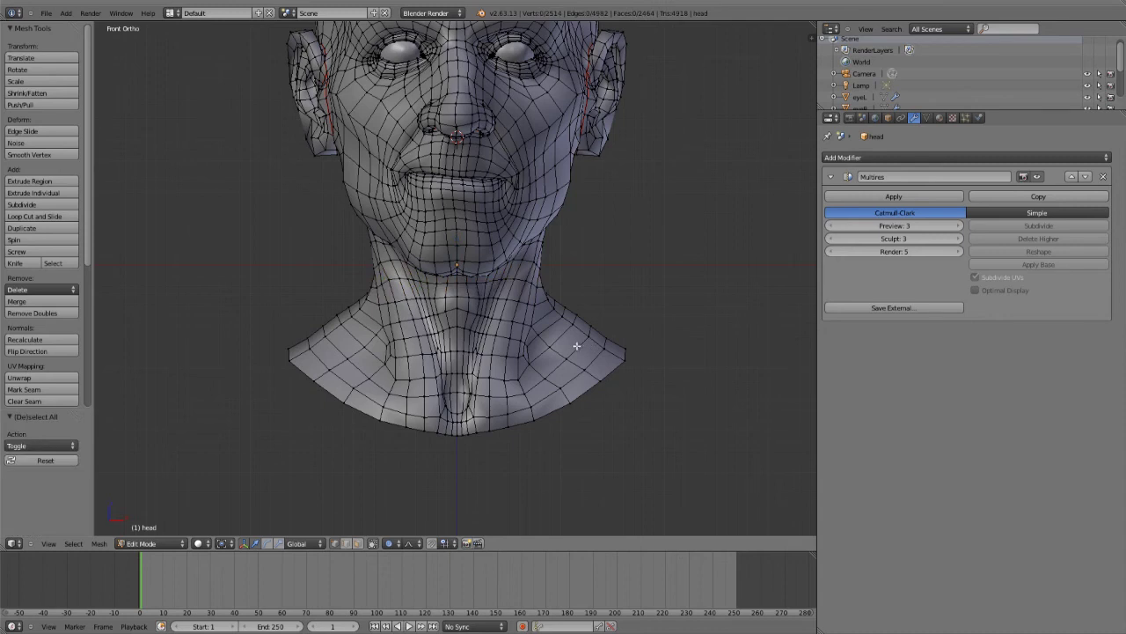
pyautogui.keyDown('alt'); pyautogui.rightClick(564, 330); pyautogui.keyUp('alt')
pyautogui.press('s')
pyautogui.press('z')
pyautogui.scroll(4, 661, 317)
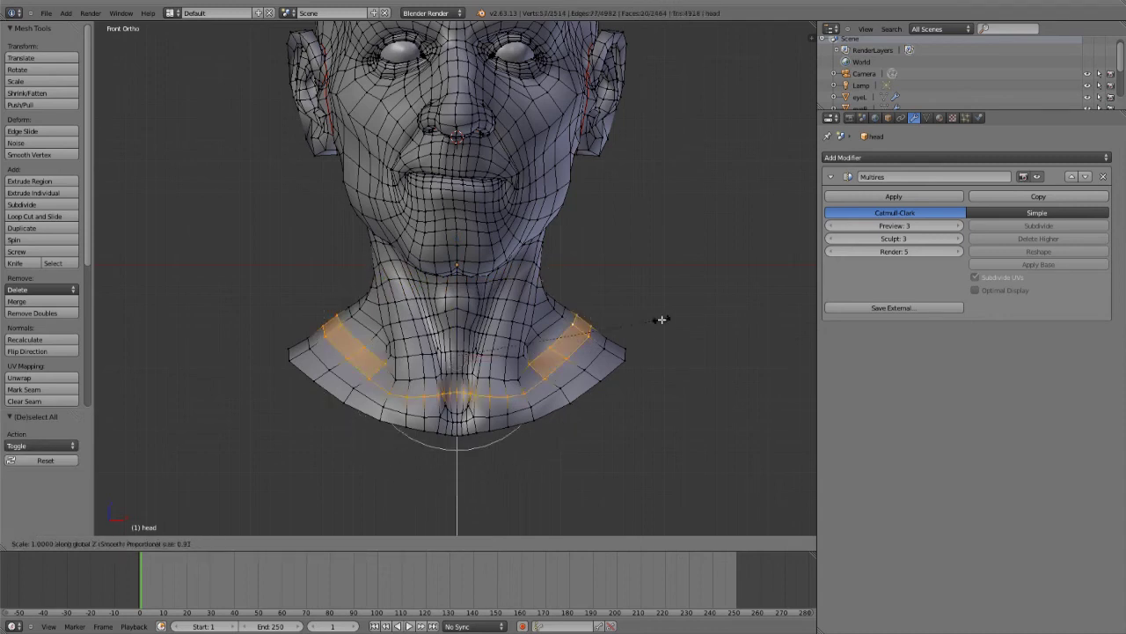
pyautogui.rightClick(660, 367)
pyautogui.press('g')
pyautogui.press('z')
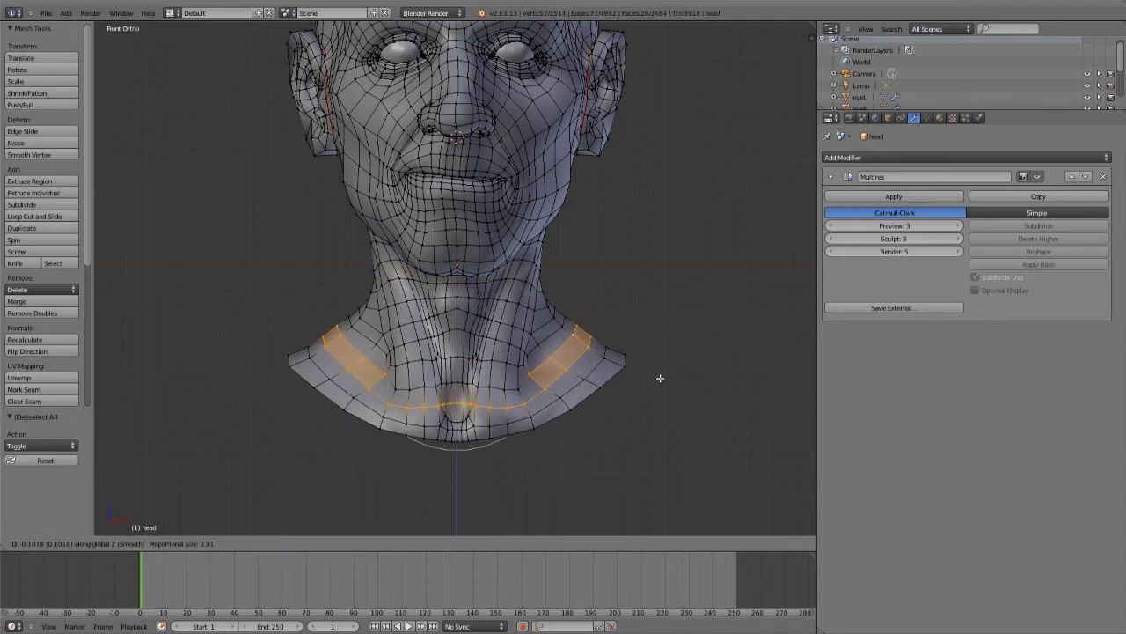
pyautogui.click(659, 377)
# - In the right side view, select the chin tip and move it -0.187 in Y and -0.141 in Z with proportional size 0.58
pyautogui.scroll(-3, 597, 266)
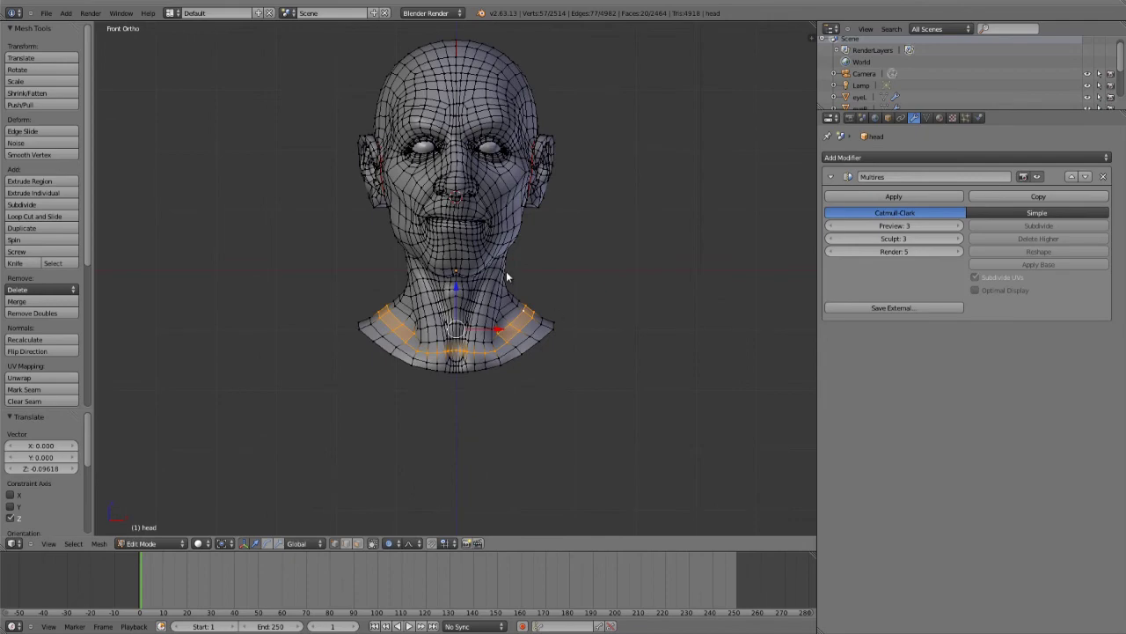
pyautogui.press('Tab')
pyautogui.press('KP_3')
pyautogui.scroll(3, 339, 323)
pyautogui.press('Tab')
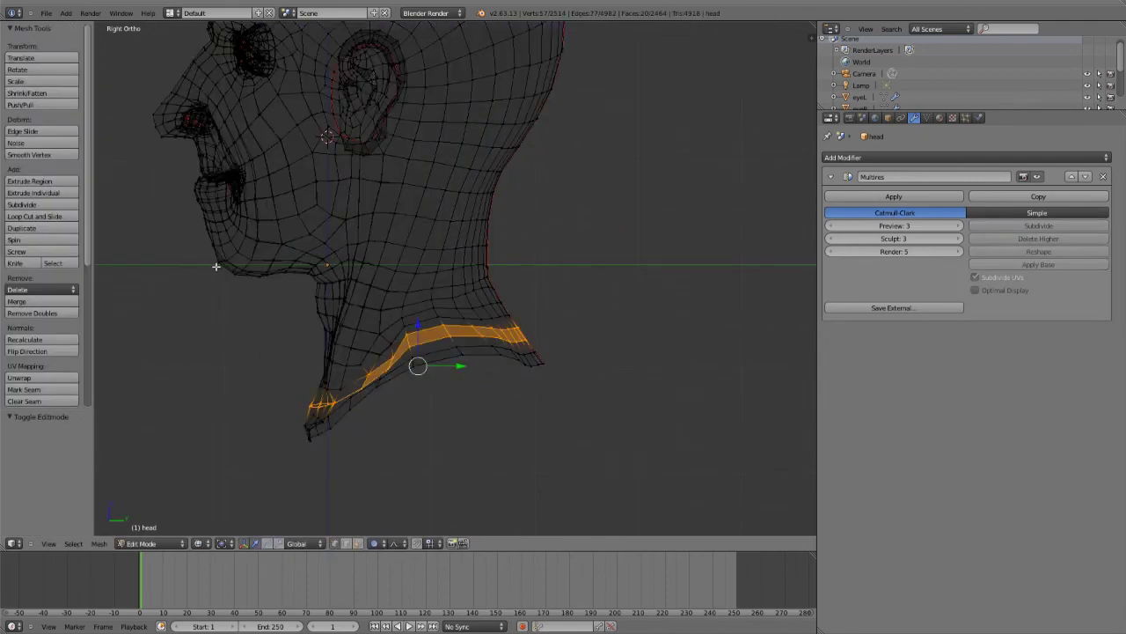
pyautogui.rightClick(215, 266)
pyautogui.press('a')
pyautogui.rightClick(232, 280)
pyautogui.press('z')
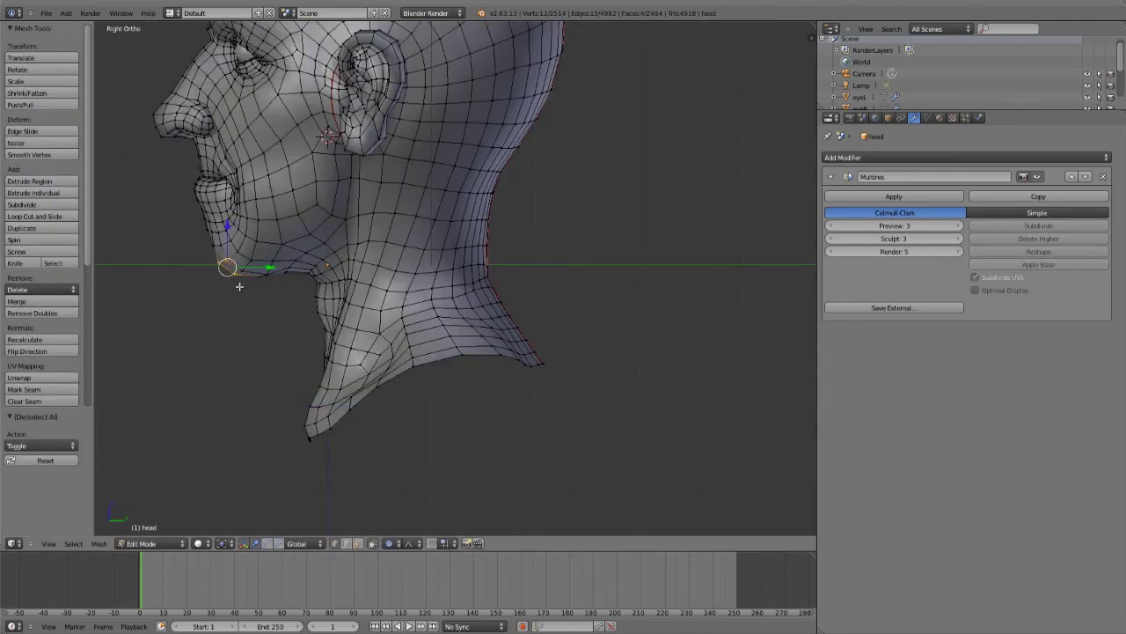
pyautogui.press('g')
pyautogui.scroll(3, 231, 290)
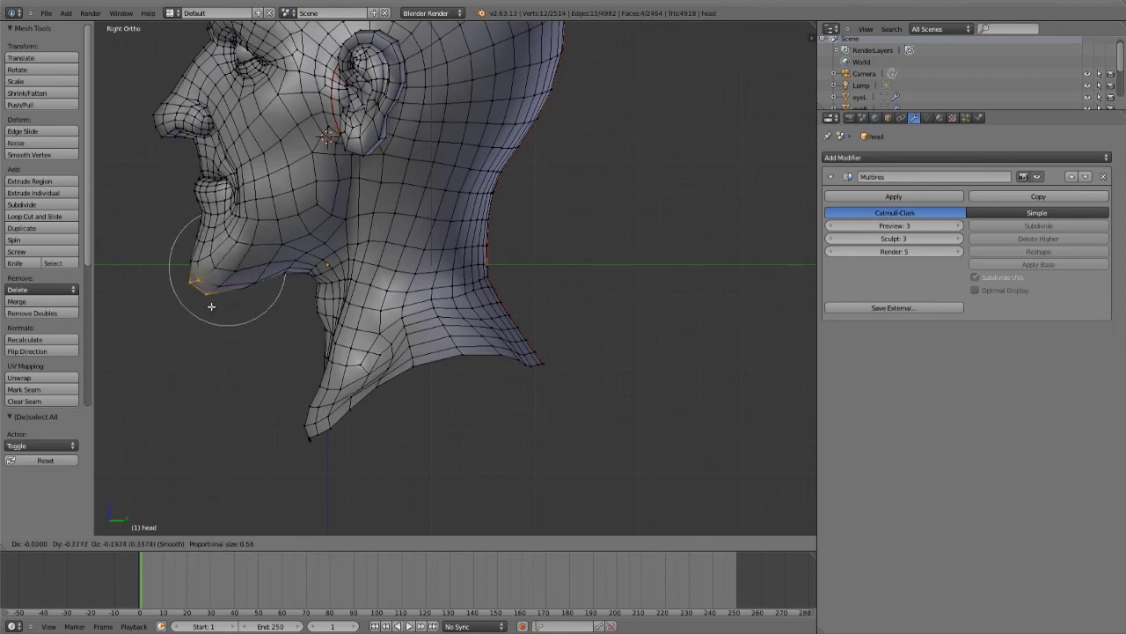
pyautogui.click(220, 299)
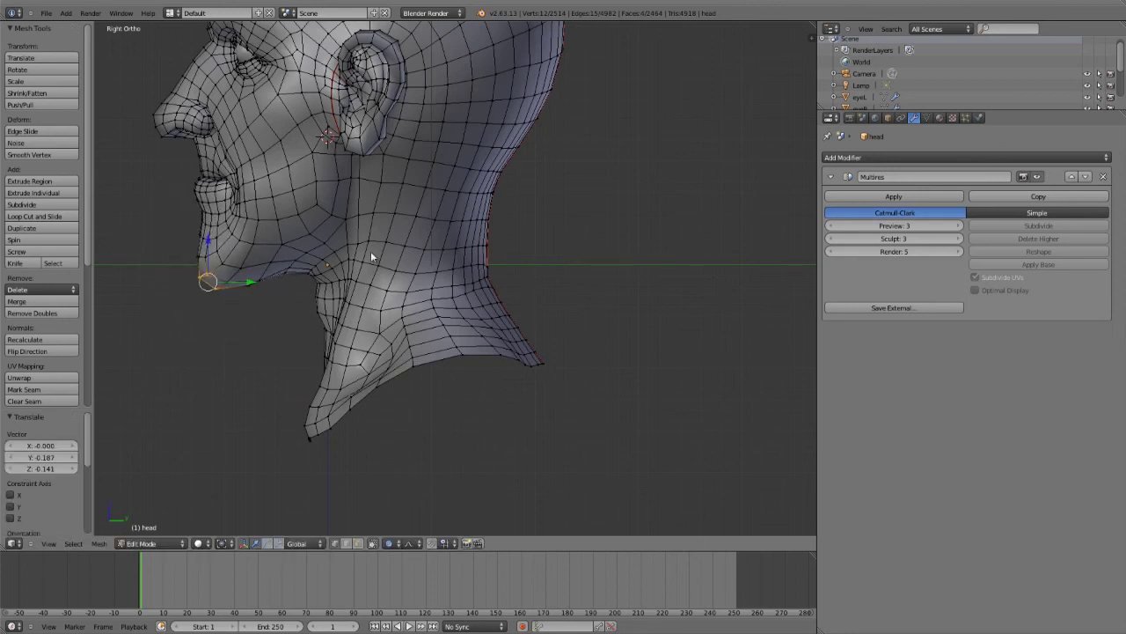
# - Return to Sculpt Mode and inspect the reshaped chin and neck from the front
pyautogui.press('Tab')
pyautogui.scroll(-3, 370, 252)
pyautogui.moveTo(423, 280)
pyautogui.mouseDown(button='middle')
pyautogui.moveTo(558, 265)
pyautogui.moveTo(644, 230)
pyautogui.moveTo(603, 281)
pyautogui.mouseUp(button='middle')
pyautogui.scroll(3, 560, 271)
pyautogui.press('KP_1')
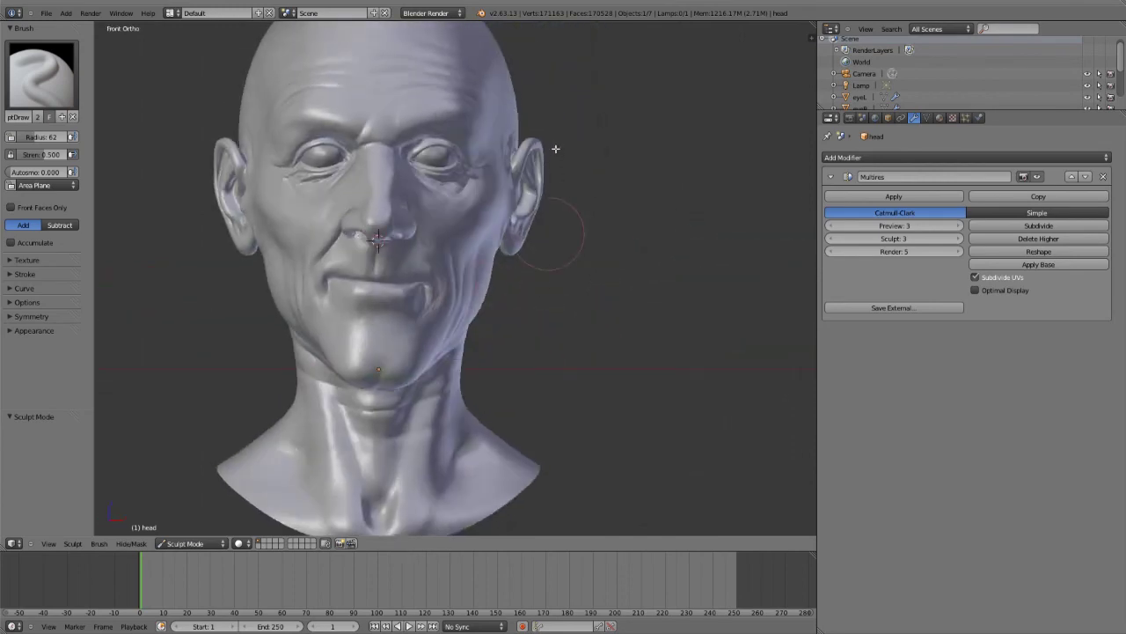
# - In Edit Mode, select the upper tip of the head's left ear and move it 0.226 along X with proportional size 0.47
pyautogui.press('Tab')
pyautogui.moveTo(556, 149); pyautogui.dragTo(604, 135, button='middle')
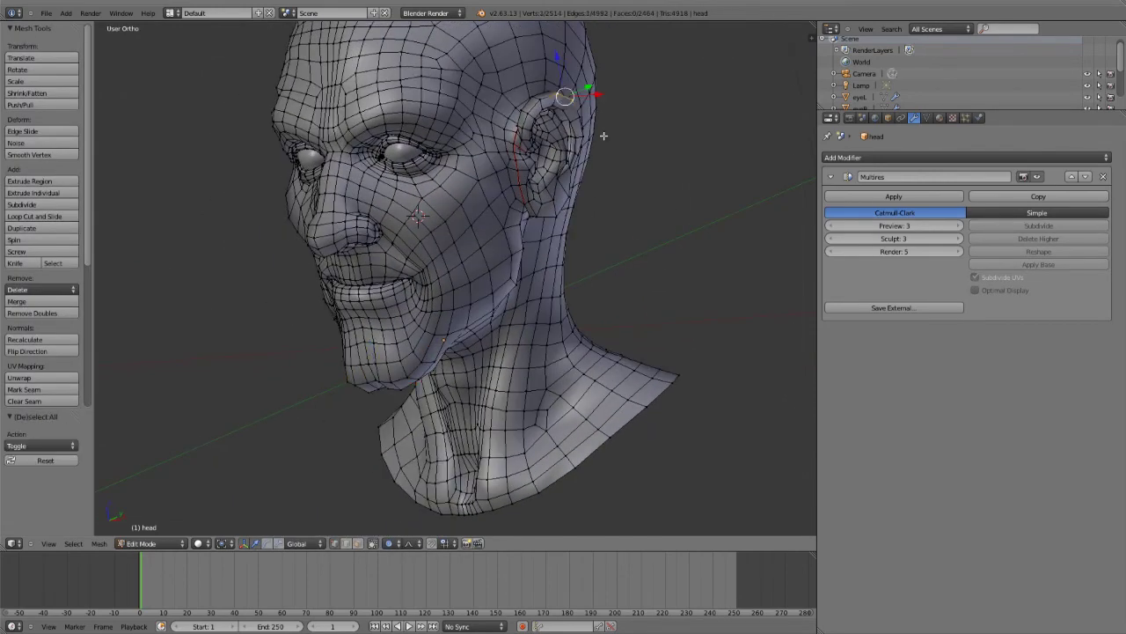
pyautogui.press('KP_1')
pyautogui.press('g')
pyautogui.press('x')
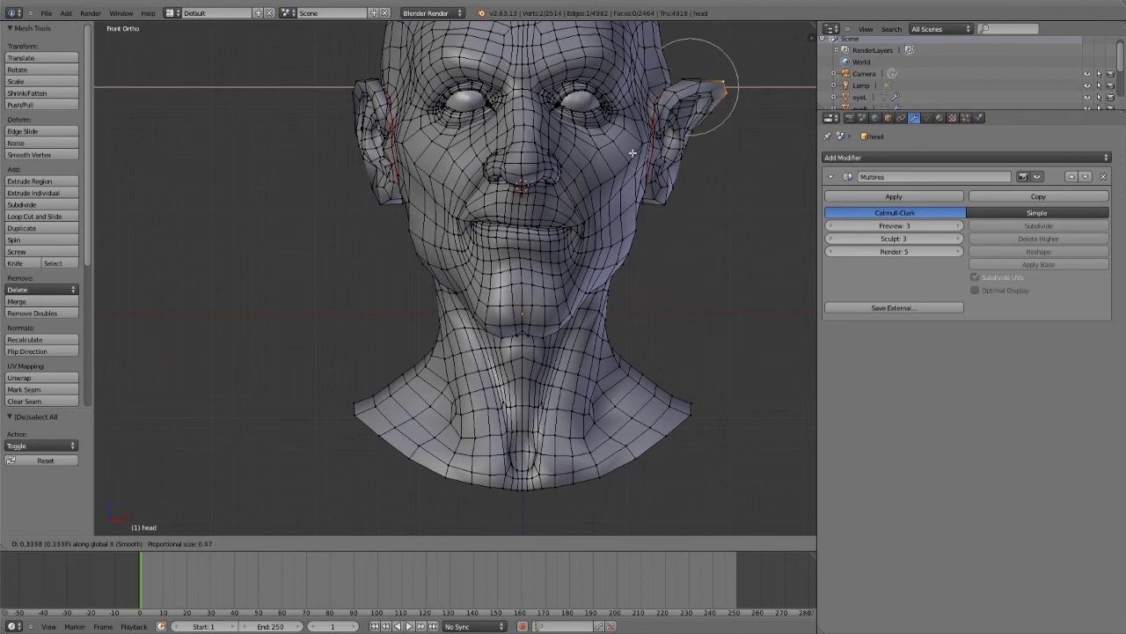
pyautogui.click(641, 157)
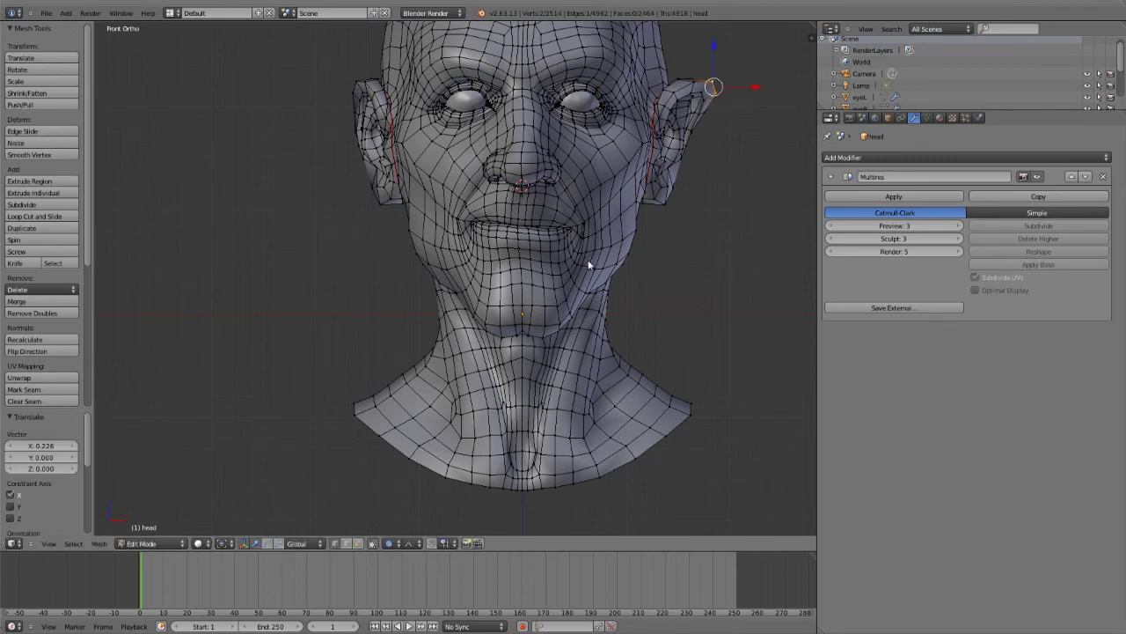
# - Return to Sculpt Mode and inspect the reshaped ear and head from three-quarter and side angles
pyautogui.press('Tab')
pyautogui.moveTo(596, 261)
pyautogui.mouseDown(button='middle')
pyautogui.moveTo(410, 259)
pyautogui.moveTo(486, 264)
pyautogui.moveTo(254, 311)
pyautogui.moveTo(340, 327)
pyautogui.moveTo(510, 315)
pyautogui.moveTo(616, 247)
pyautogui.moveTo(570, 292)
pyautogui.moveTo(540, 261)
pyautogui.moveTo(581, 252)
pyautogui.moveTo(440, 317)
pyautogui.mouseUp(button='middle')
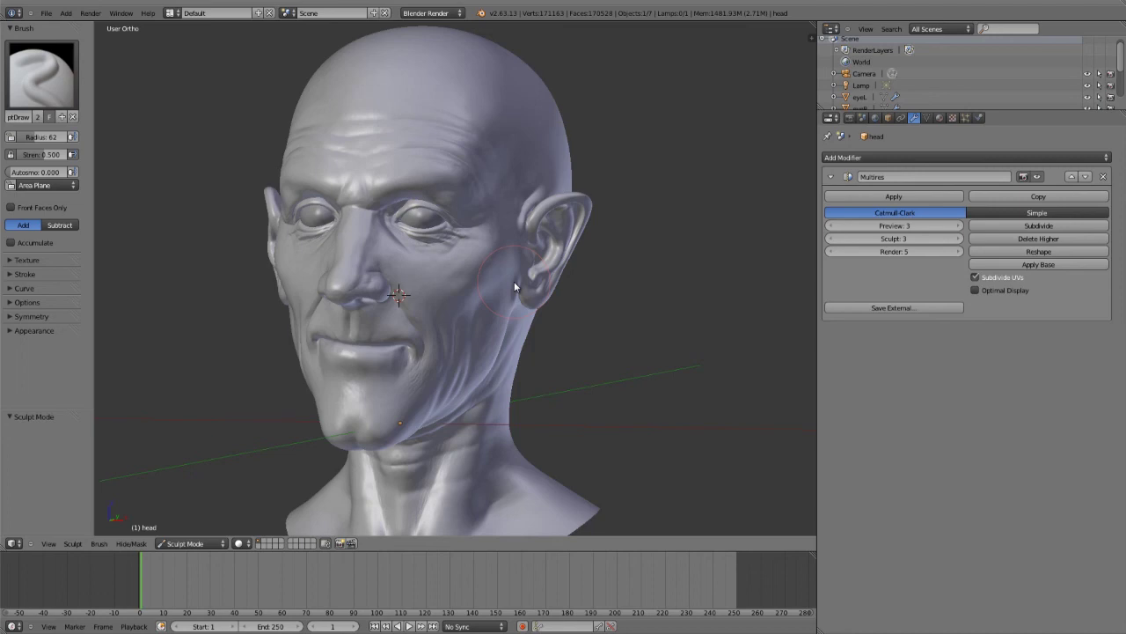
pyautogui.scroll(-1, 515, 282)
pyautogui.keyDown('shift'); pyautogui.moveTo(507, 336); pyautogui.dragTo(334, 211, button='middle'); pyautogui.keyUp('shift')
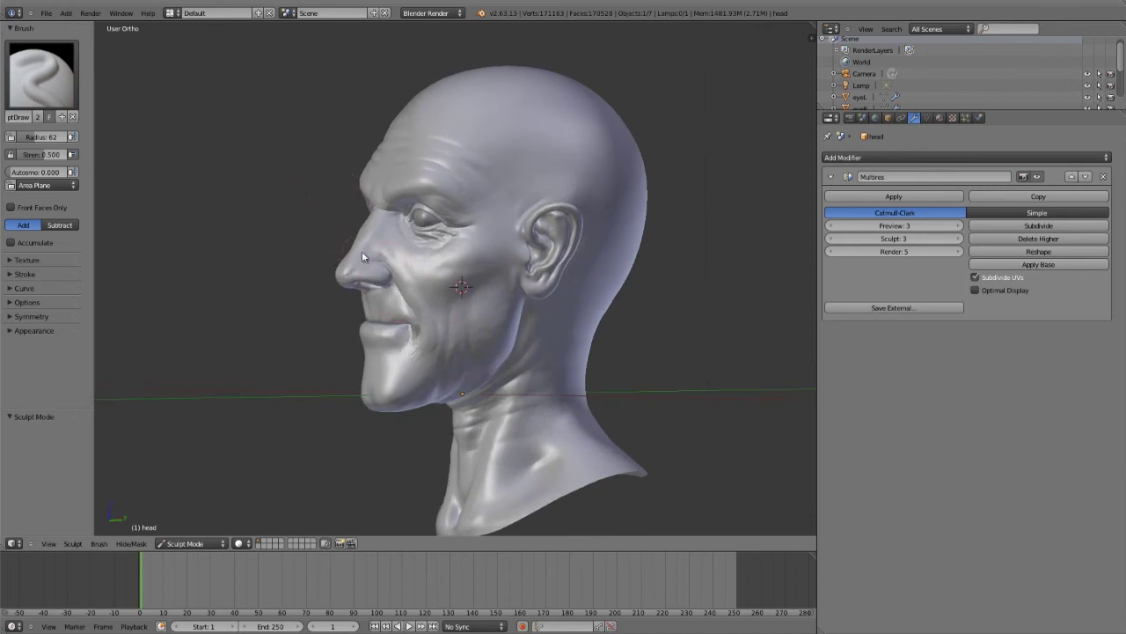
pyautogui.moveTo(405, 296); pyautogui.dragTo(430, 320, button='middle')
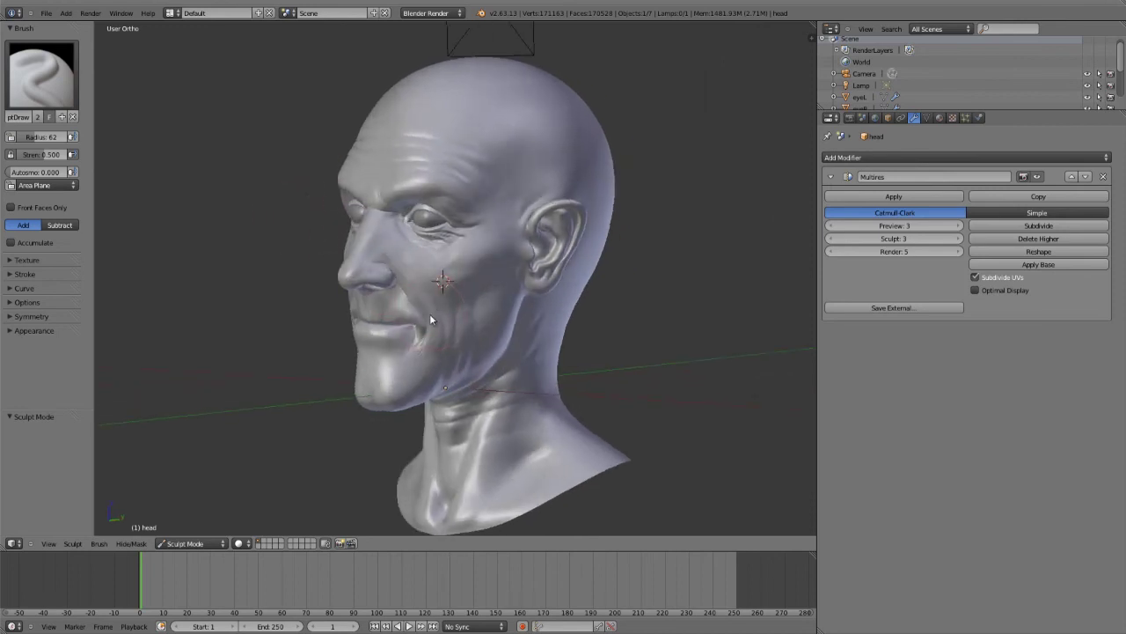